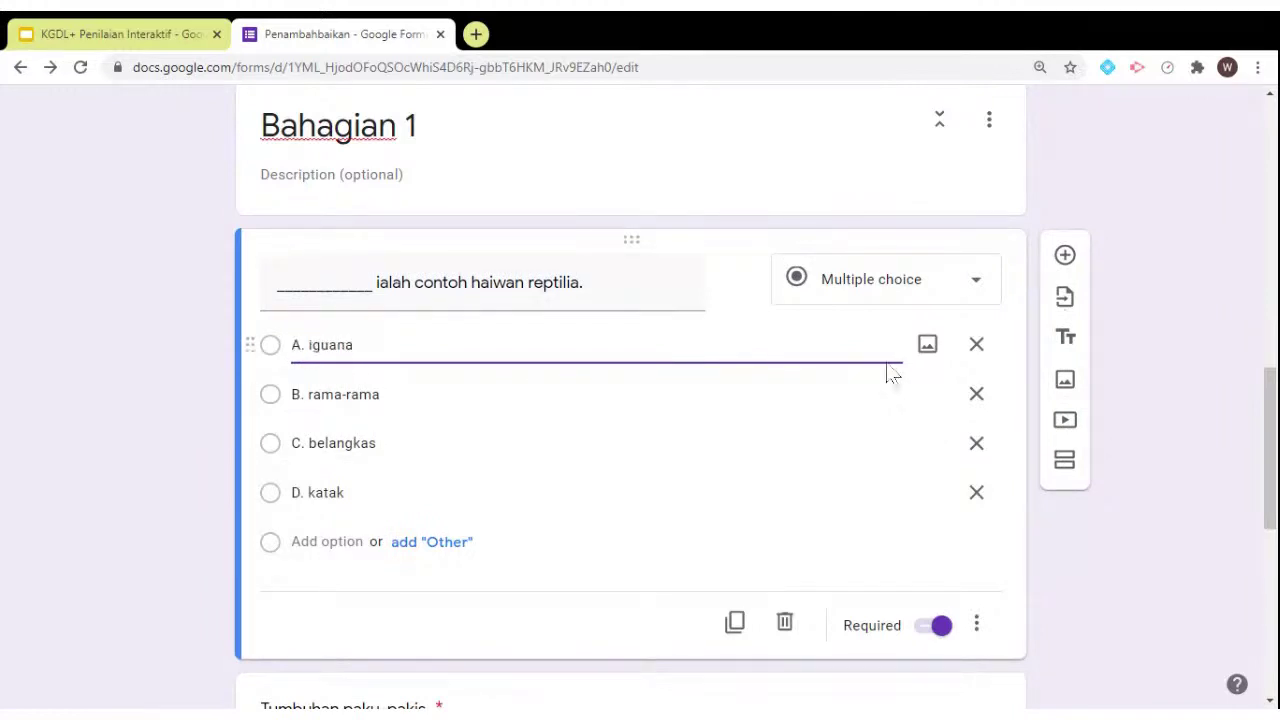
Add a photo of an iguana on a rock to option "A. iguana", found through Google Image Search with "iguana"
{"action": "left_click", "coordinate": [938, 356]}
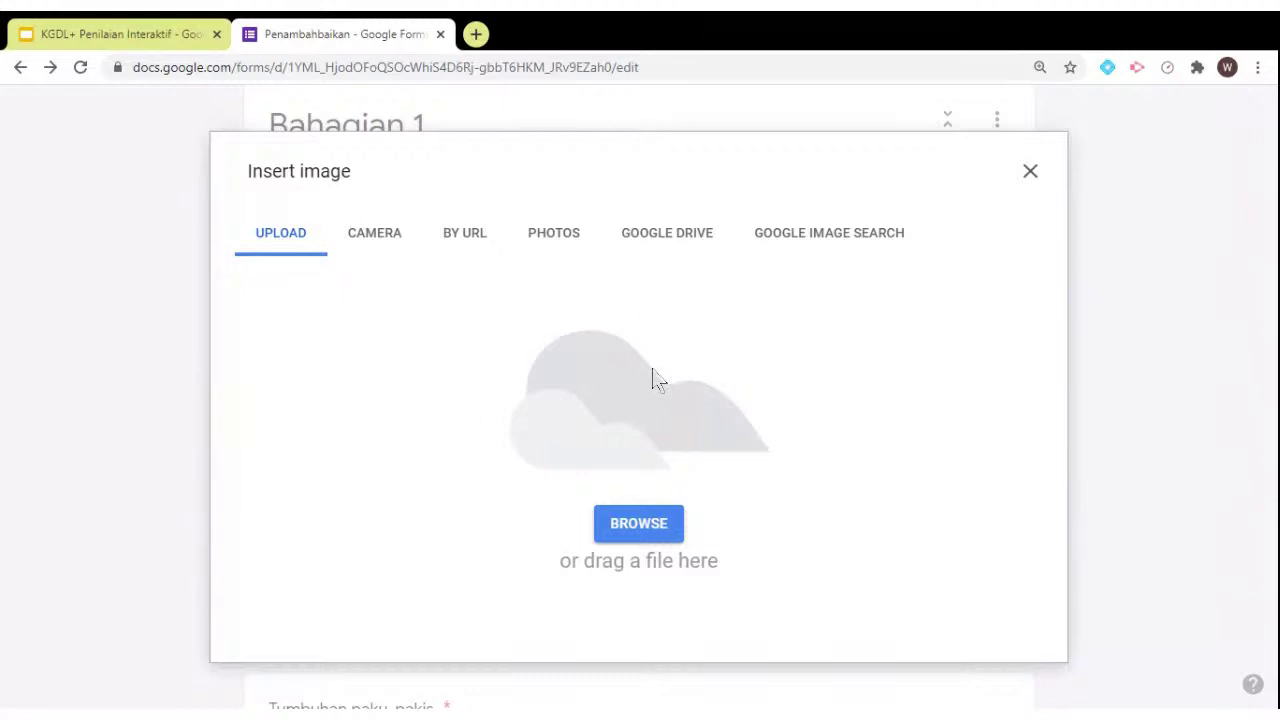
{"action": "left_click", "coordinate": [788, 240]}
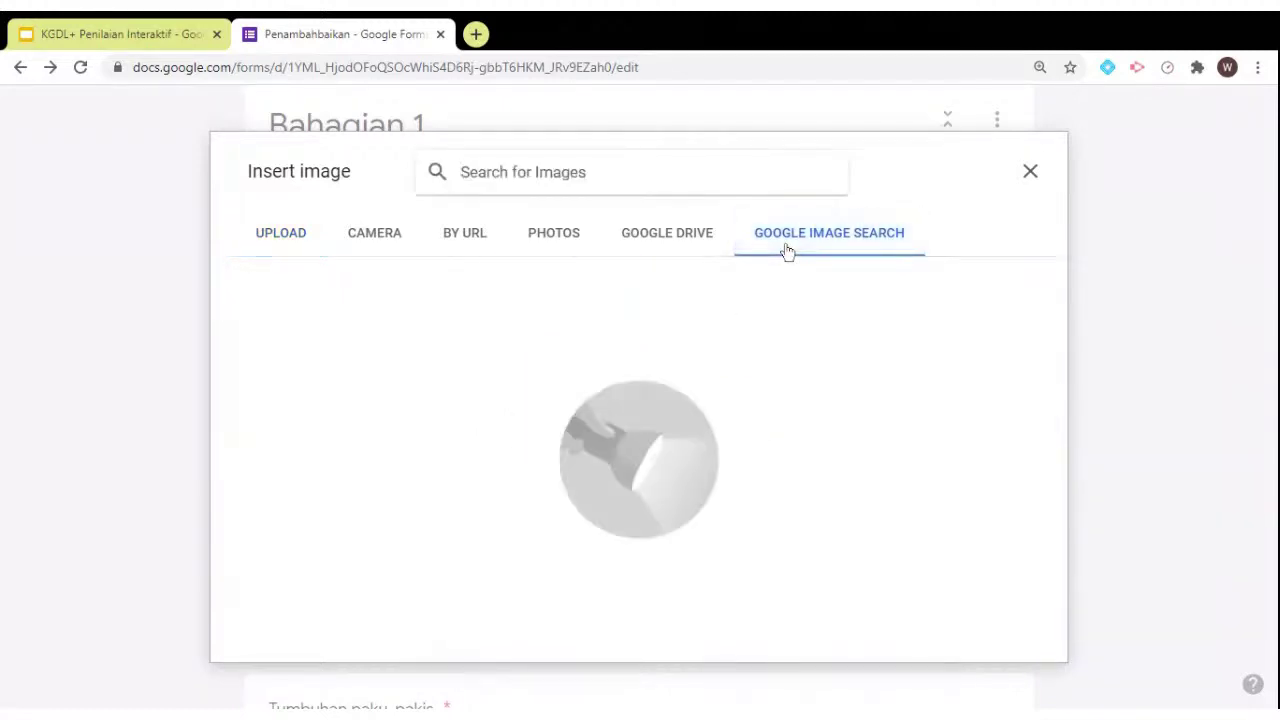
{"action": "type", "text": "igua"}
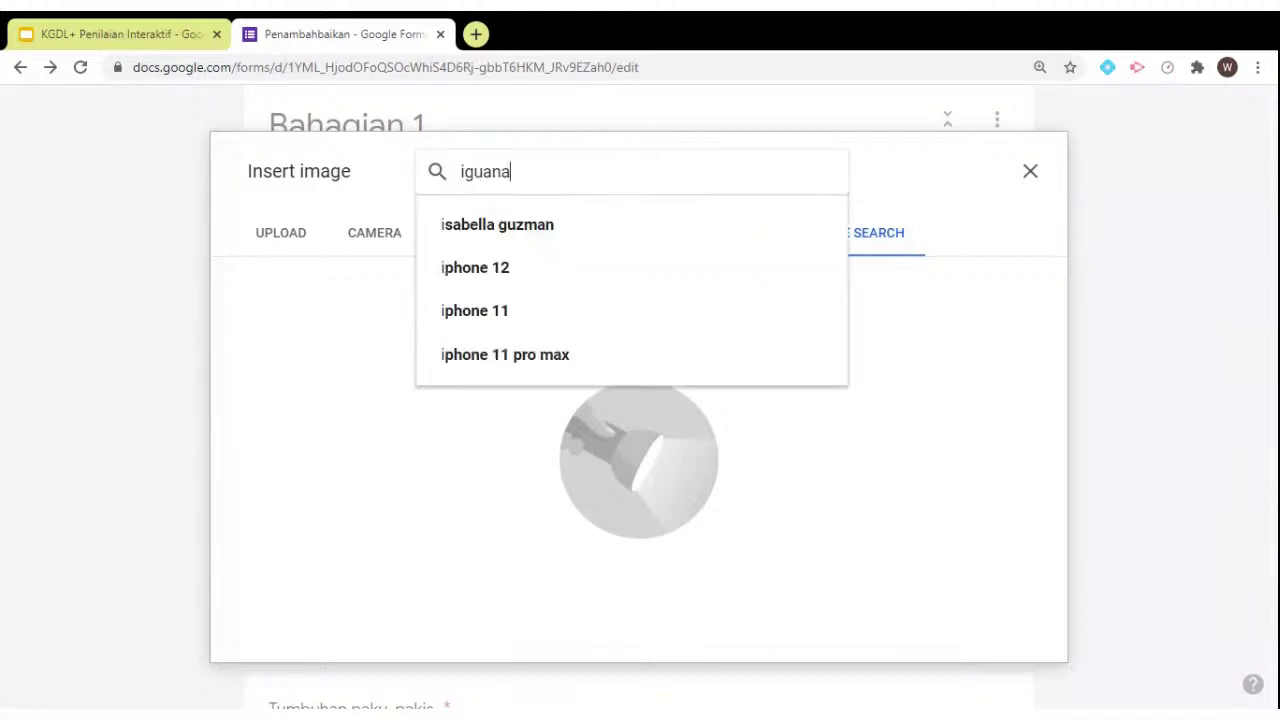
{"action": "type", "text": "na"}
{"action": "left_click", "coordinate": [628, 235]}
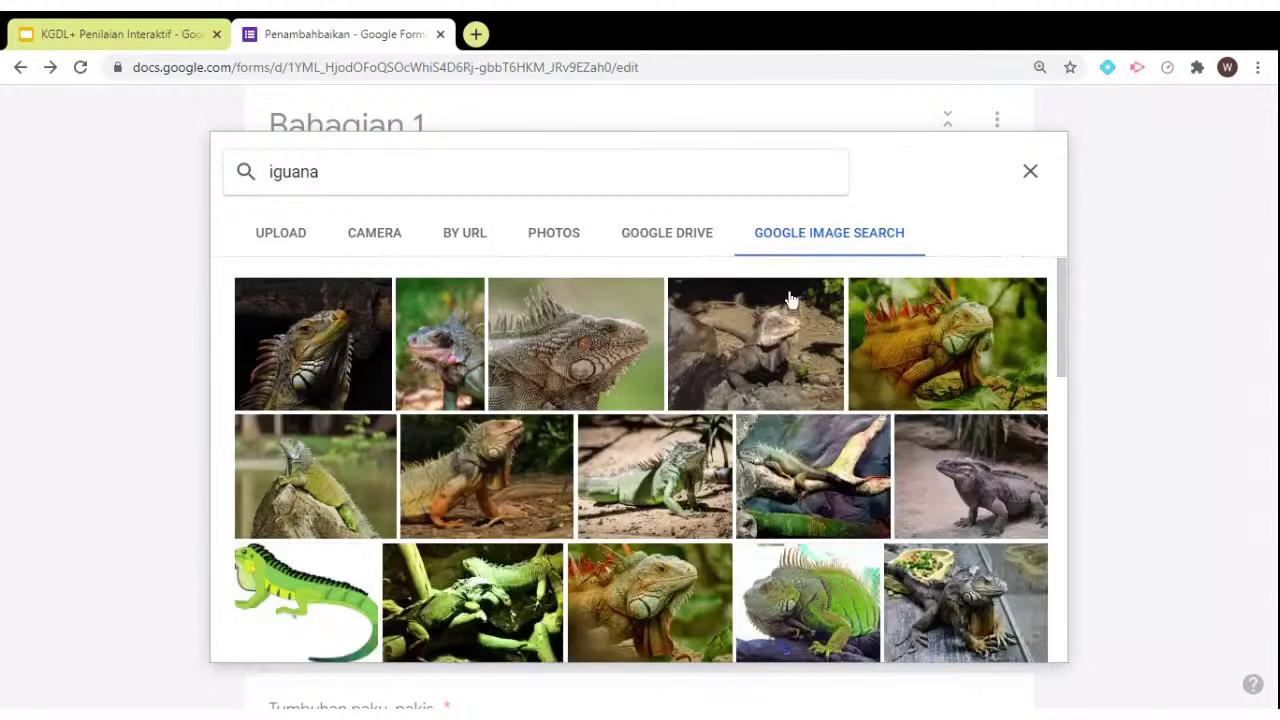
{"action": "left_click", "coordinate": [345, 497]}
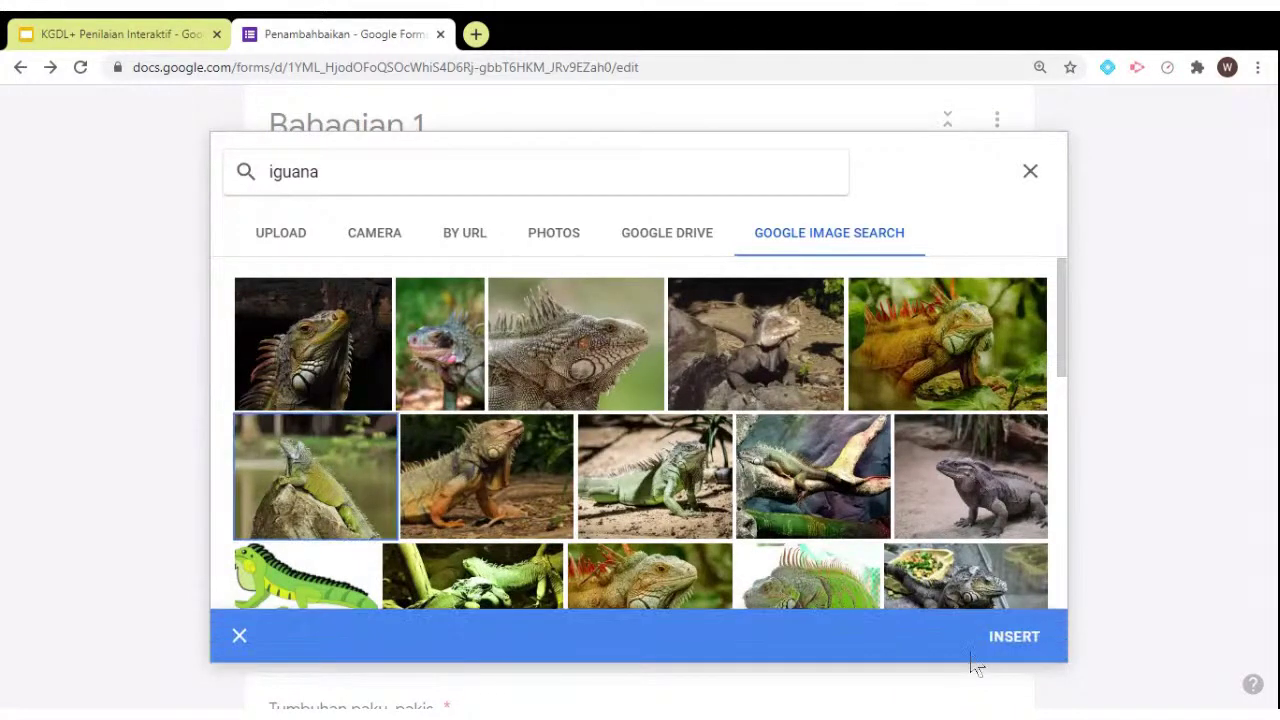
{"action": "left_click", "coordinate": [1000, 644]}
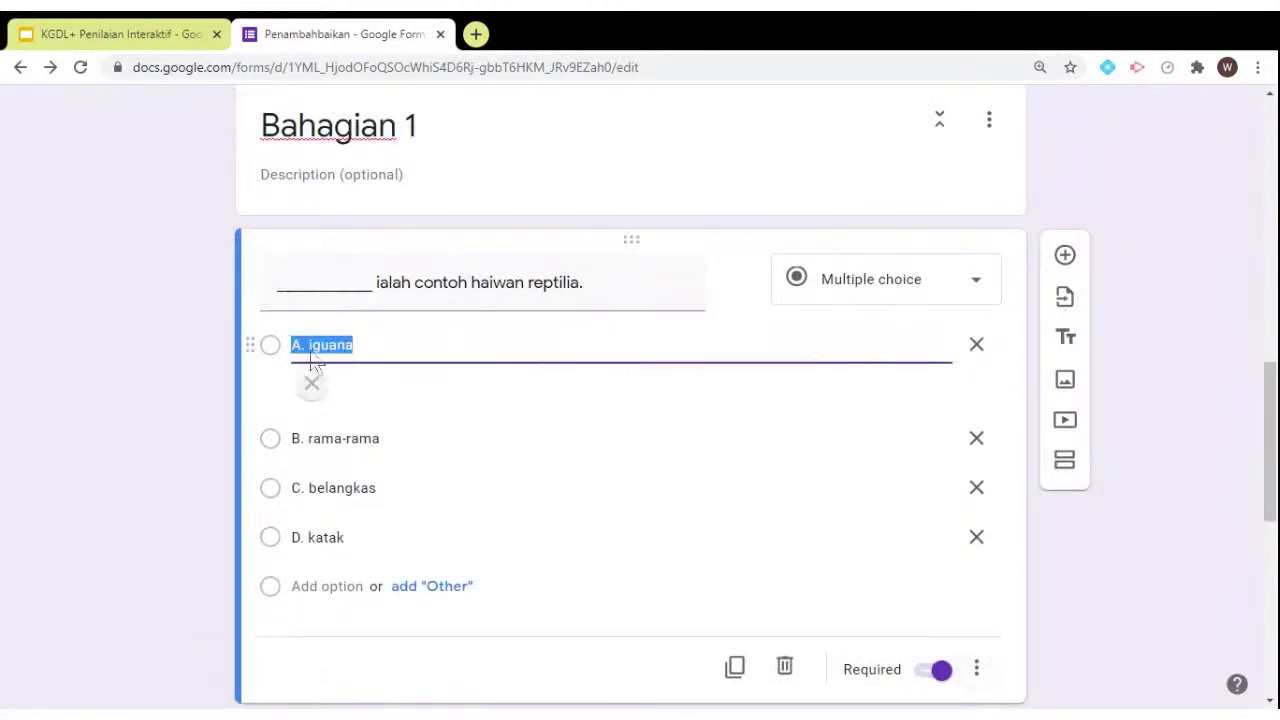
Search Google images for "butterfly" and insert the red, black and white striped butterfly photo into option "B. rama-rama"
{"action": "scroll", "coordinate": [629, 511], "scroll_direction": "down", "scroll_amount": 2}
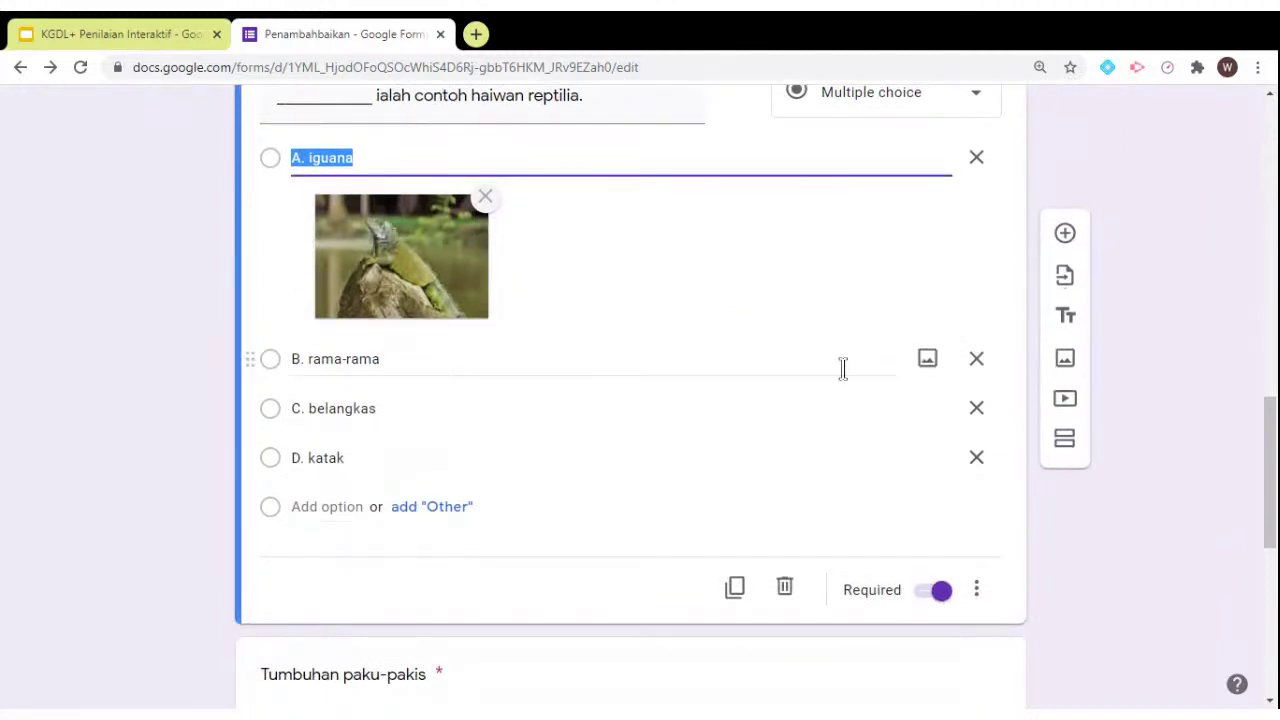
{"action": "left_click", "coordinate": [929, 360]}
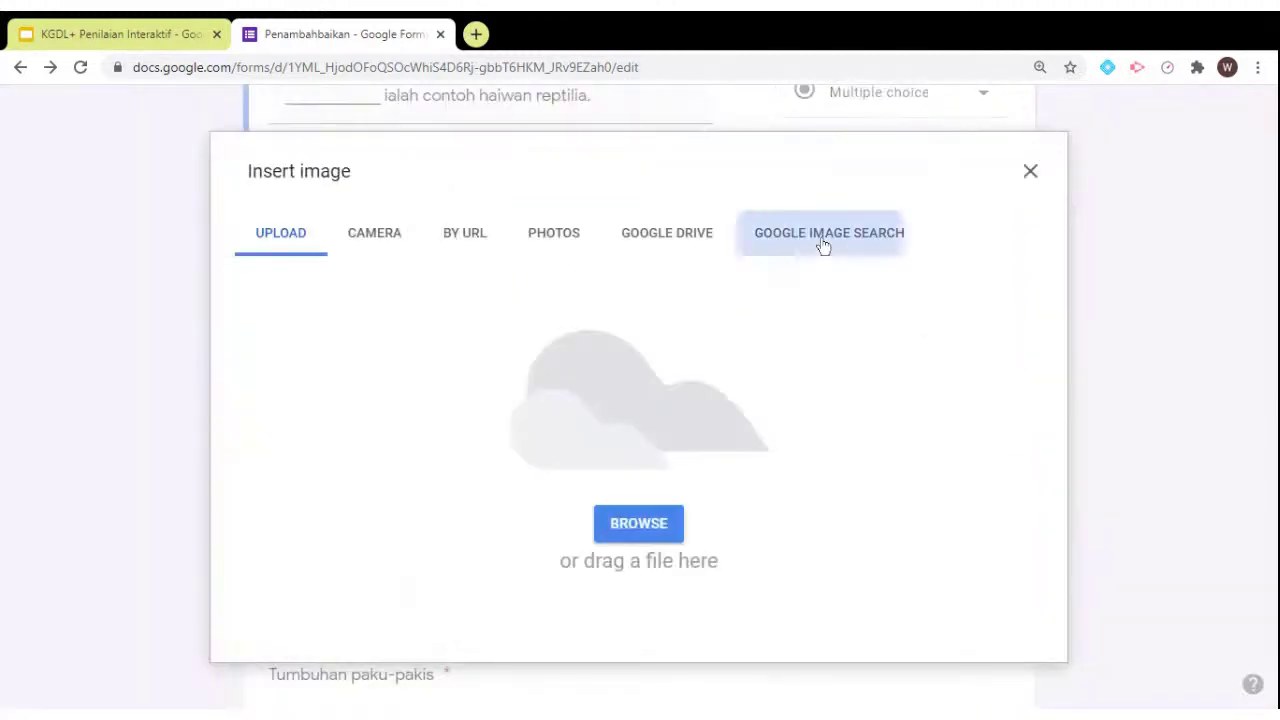
{"action": "left_click", "coordinate": [822, 245]}
{"action": "type", "text": "b"}
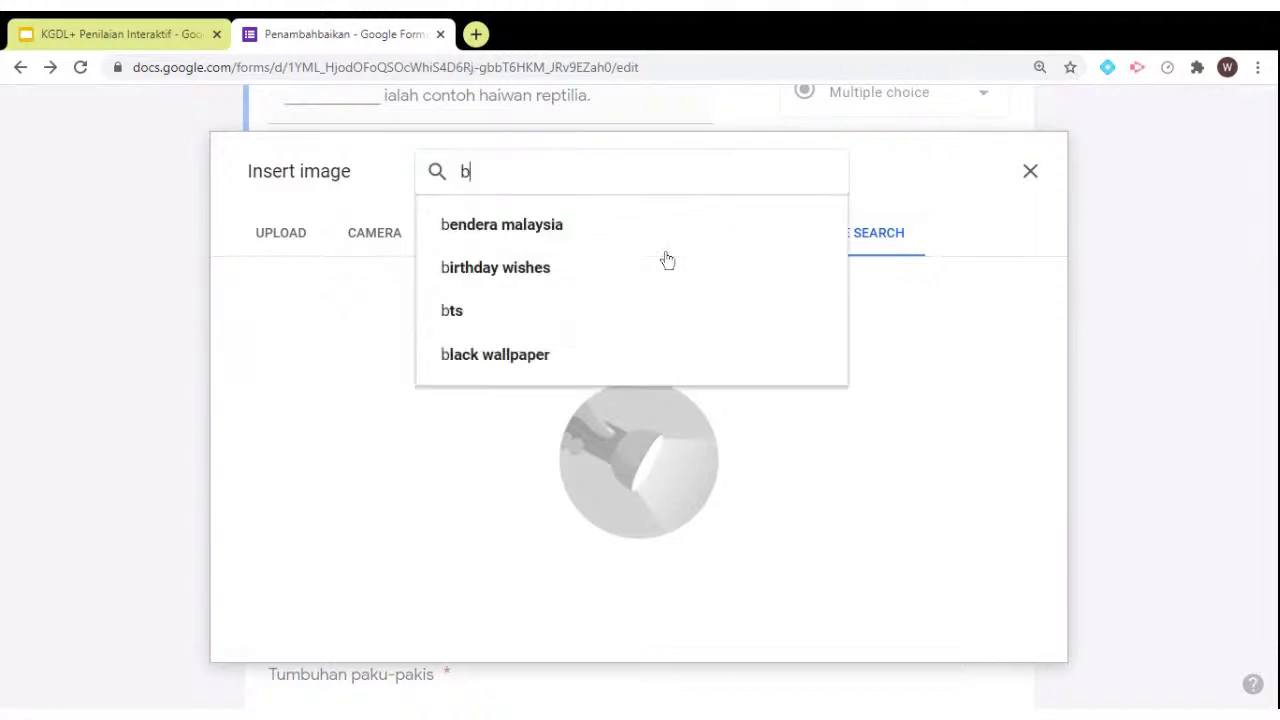
{"action": "type", "text": "utterfly"}
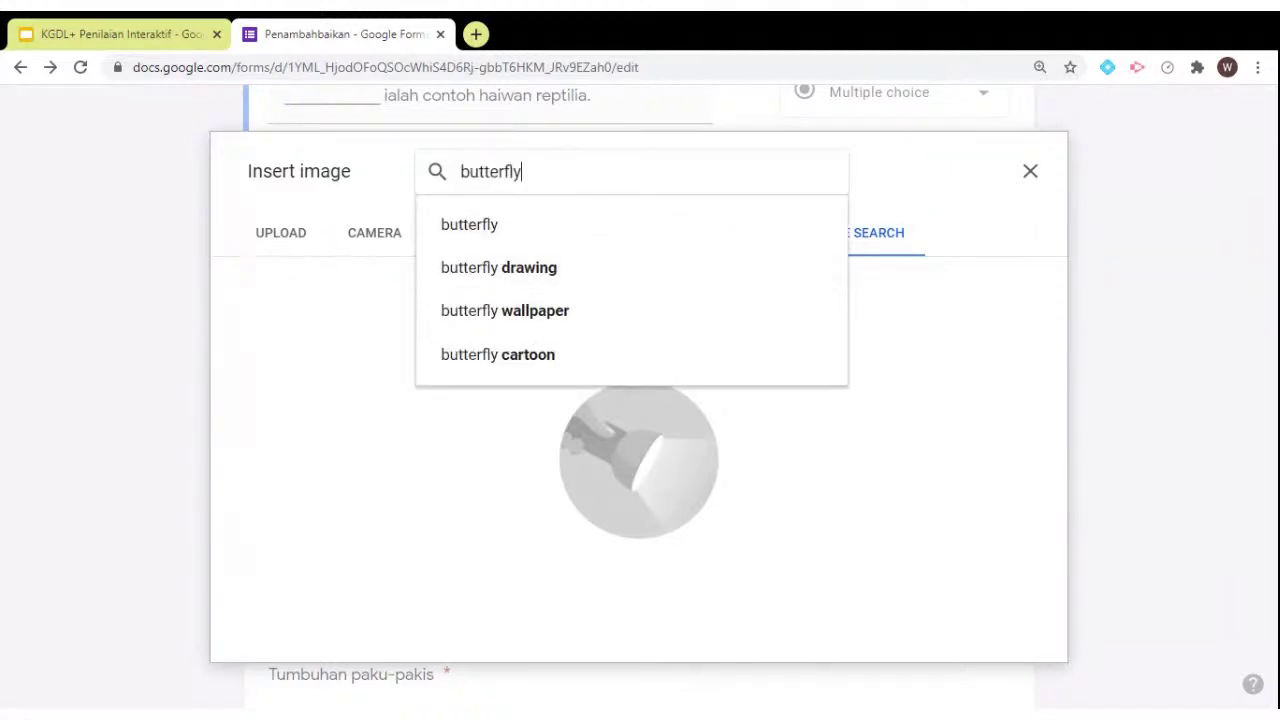
{"action": "left_click", "coordinate": [671, 243]}
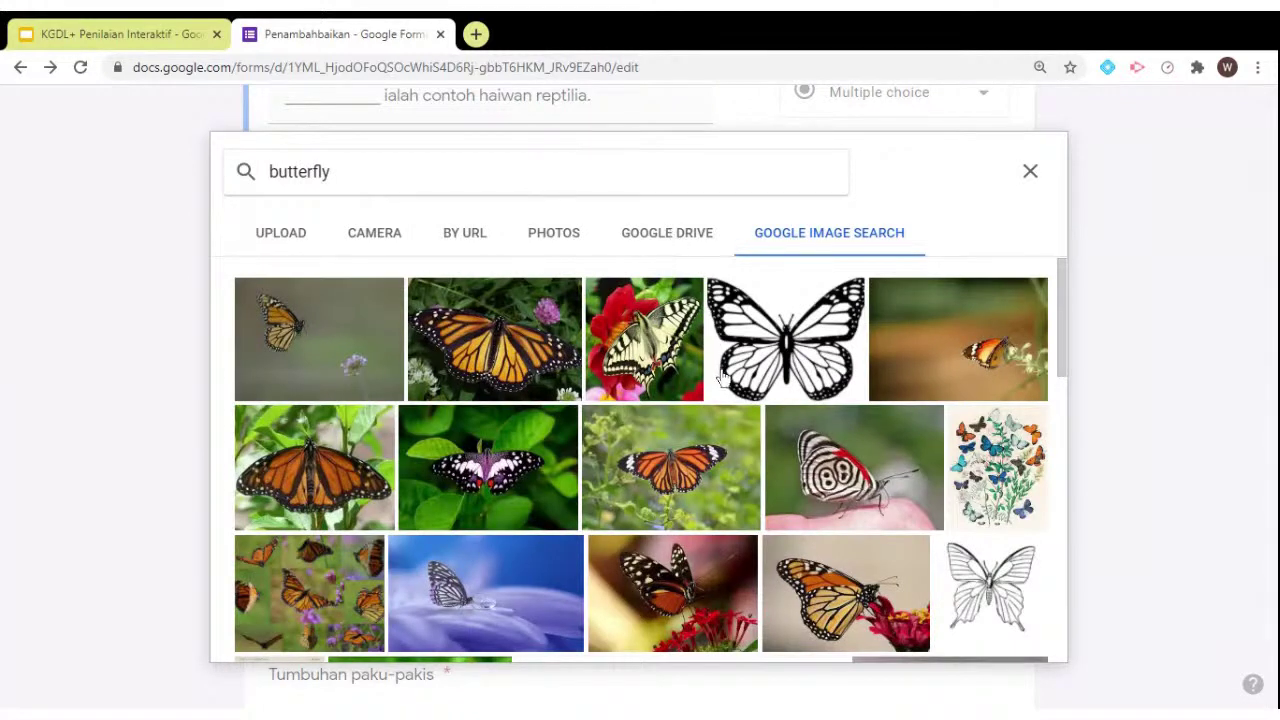
{"action": "left_click", "coordinate": [830, 465]}
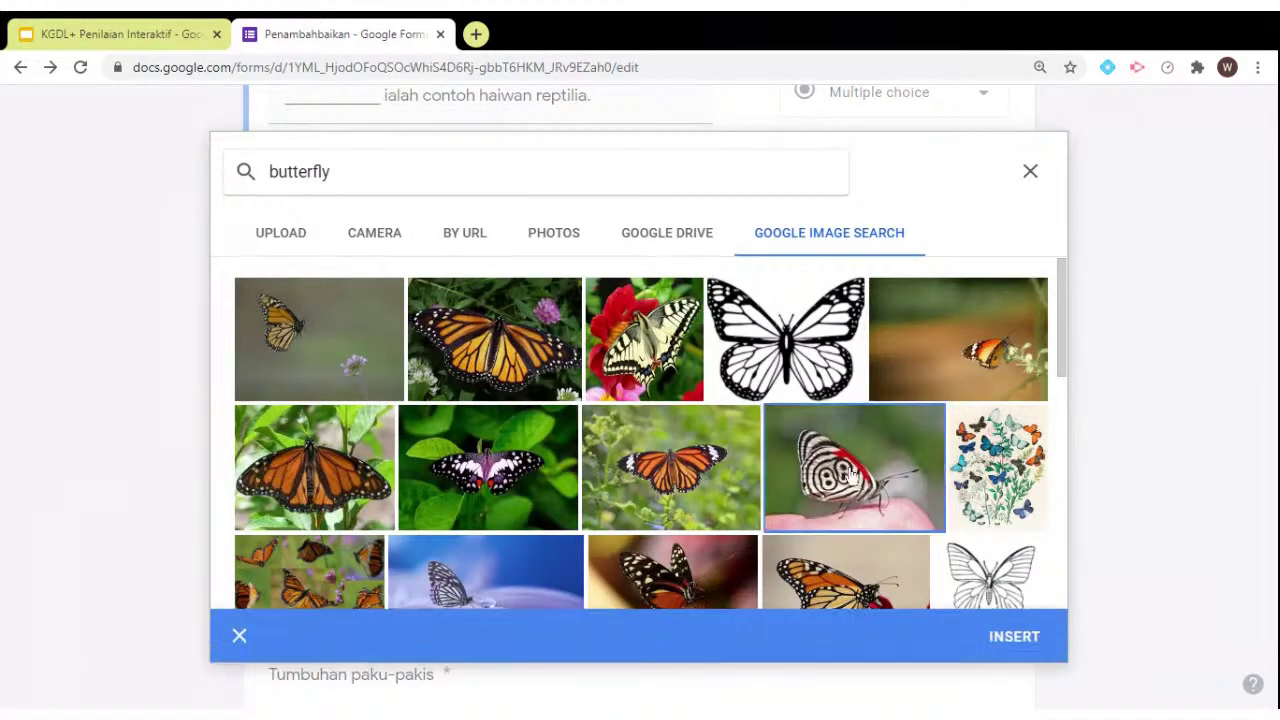
{"action": "left_click", "coordinate": [1000, 640]}
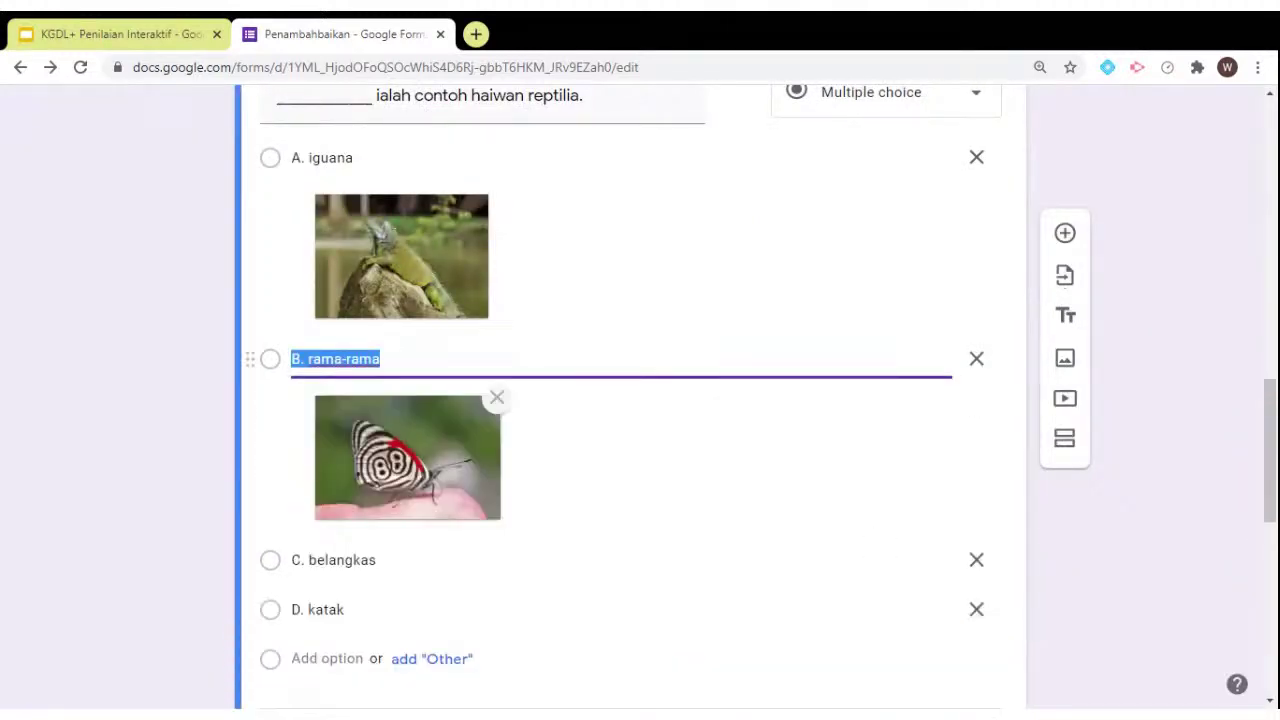
Search Google images for "horse crab" and insert the photo of a single dark grey crab into option "C. belangkas"
{"action": "scroll", "coordinate": [868, 532], "scroll_direction": "down", "scroll_amount": 2}
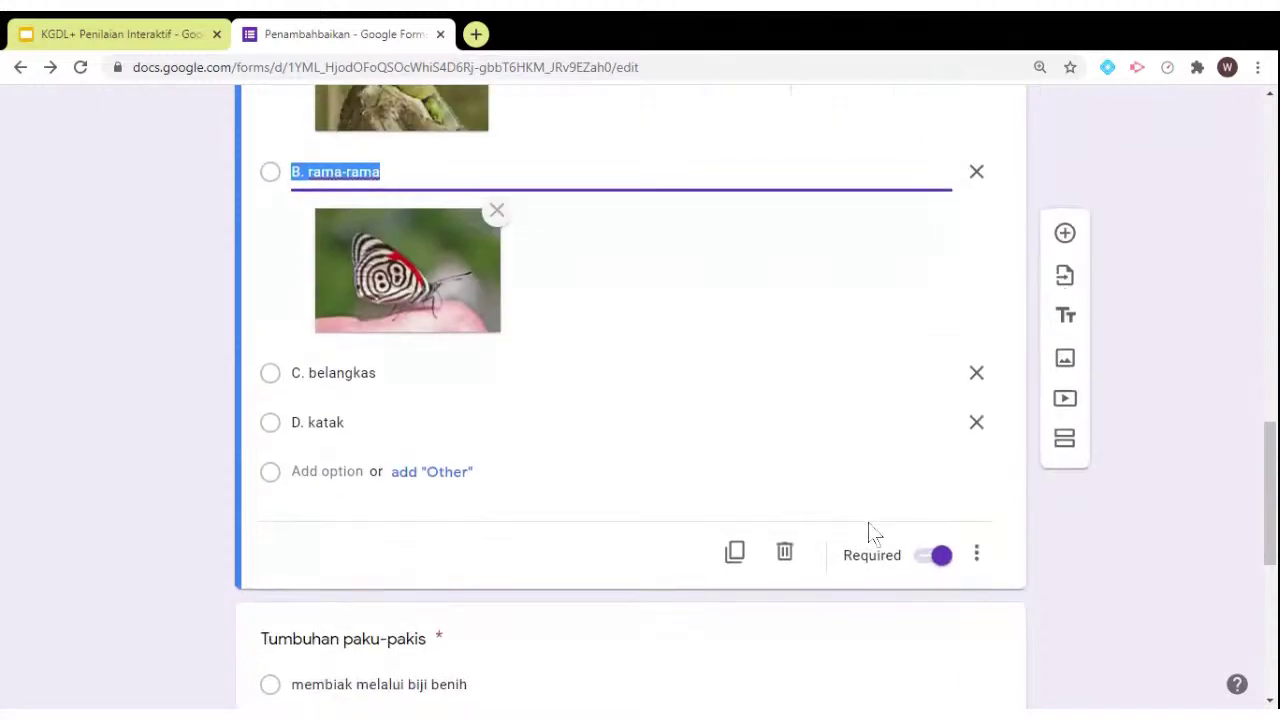
{"action": "left_click", "coordinate": [927, 372]}
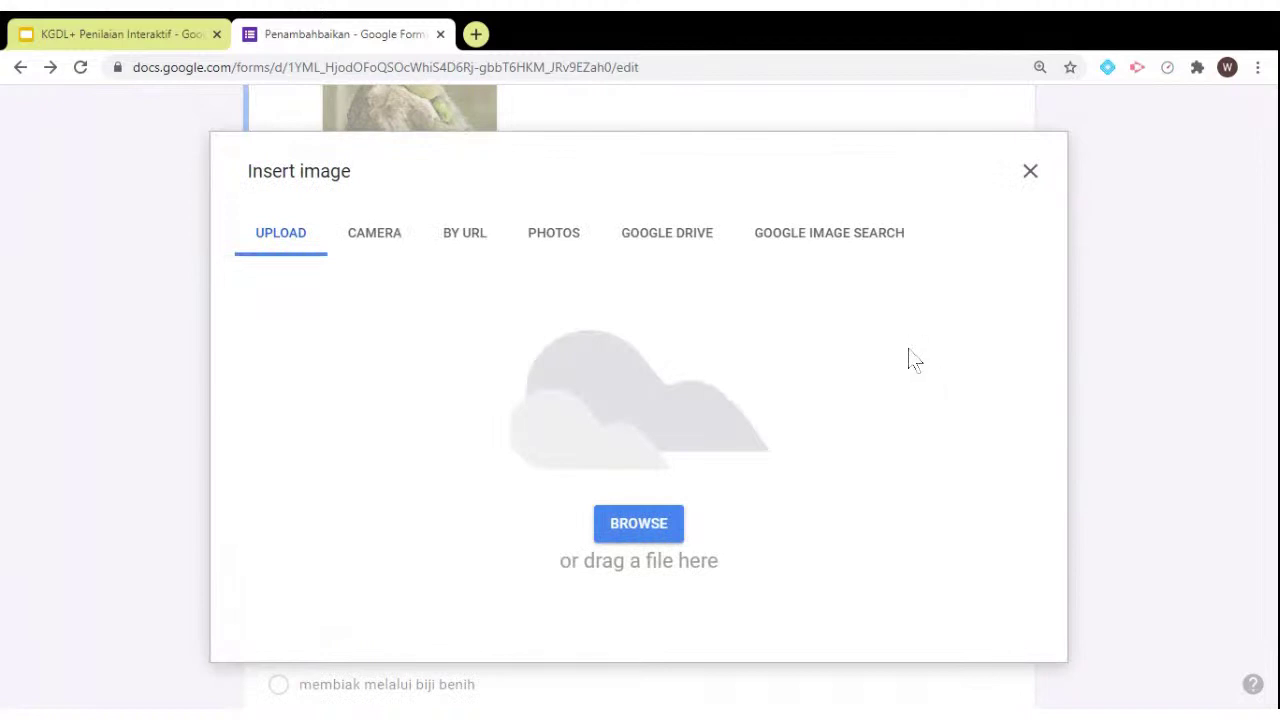
{"action": "left_click", "coordinate": [829, 238]}
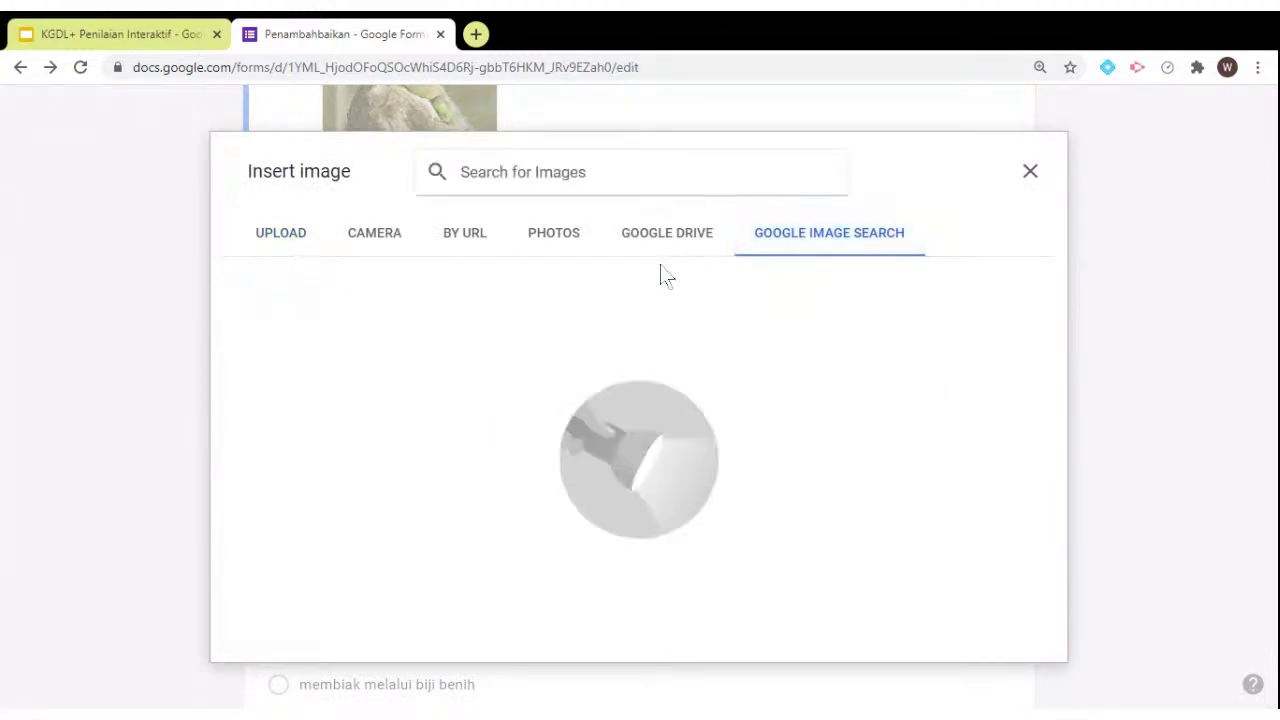
{"action": "type", "text": "horse"}
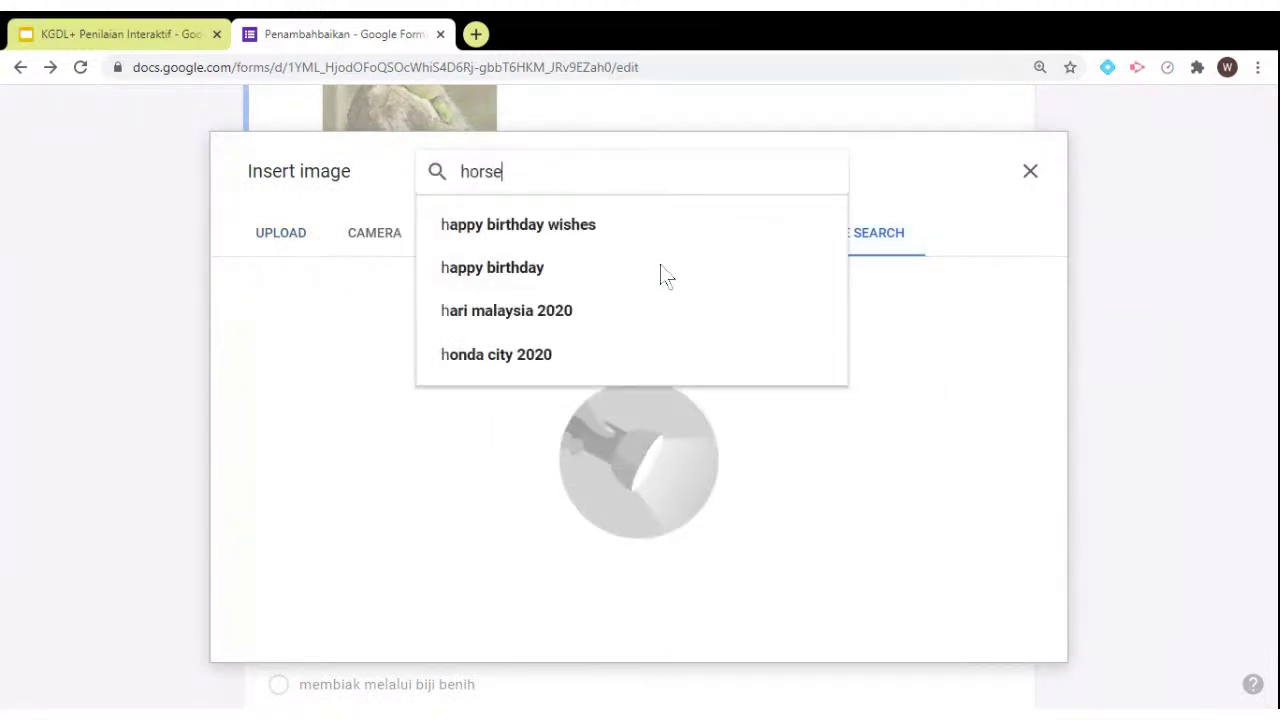
{"action": "type", "text": " car"}
{"action": "key", "text": "BackSpace"}
{"action": "key", "text": "BackSpace"}
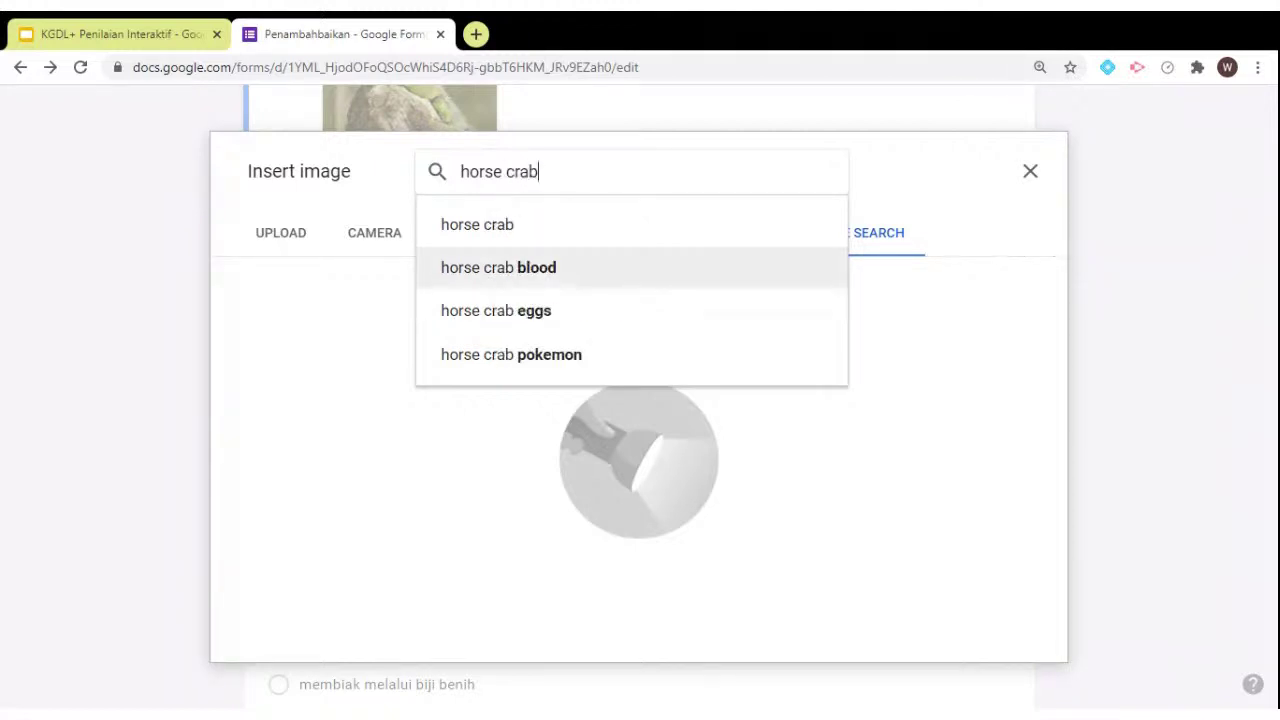
{"action": "left_click", "coordinate": [661, 231]}
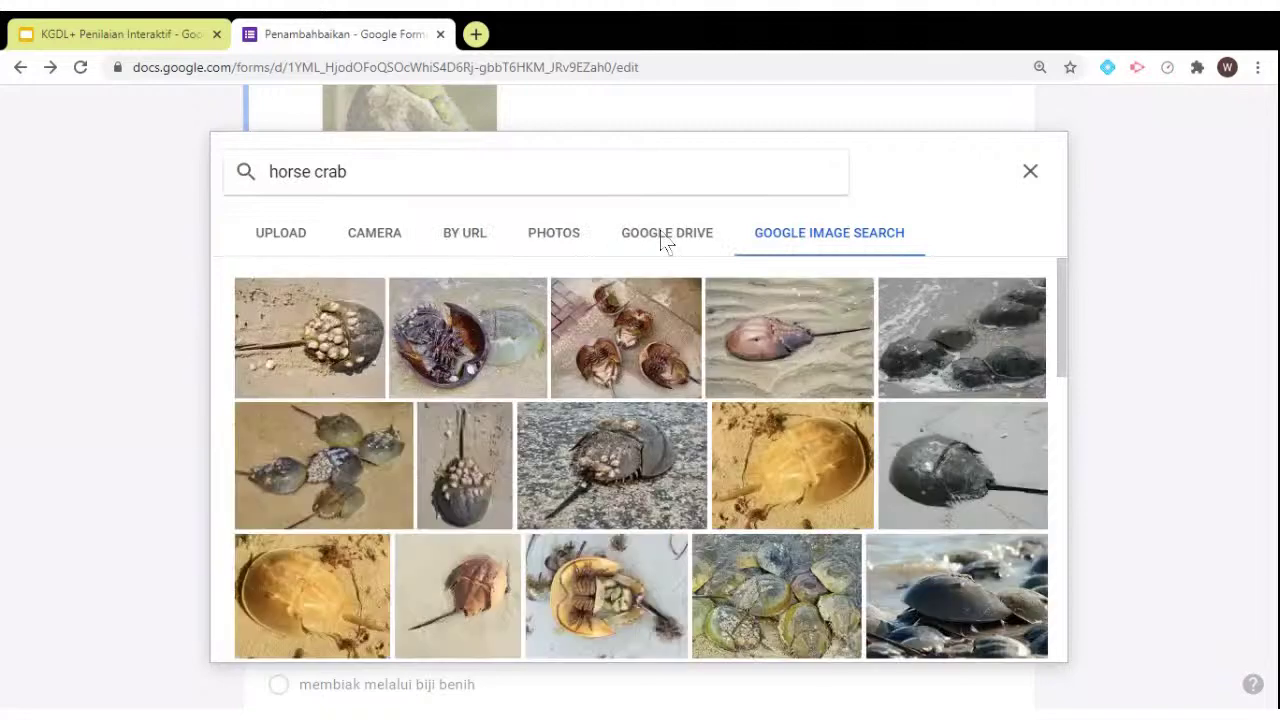
{"action": "left_click", "coordinate": [954, 484]}
{"action": "left_click", "coordinate": [1012, 640]}
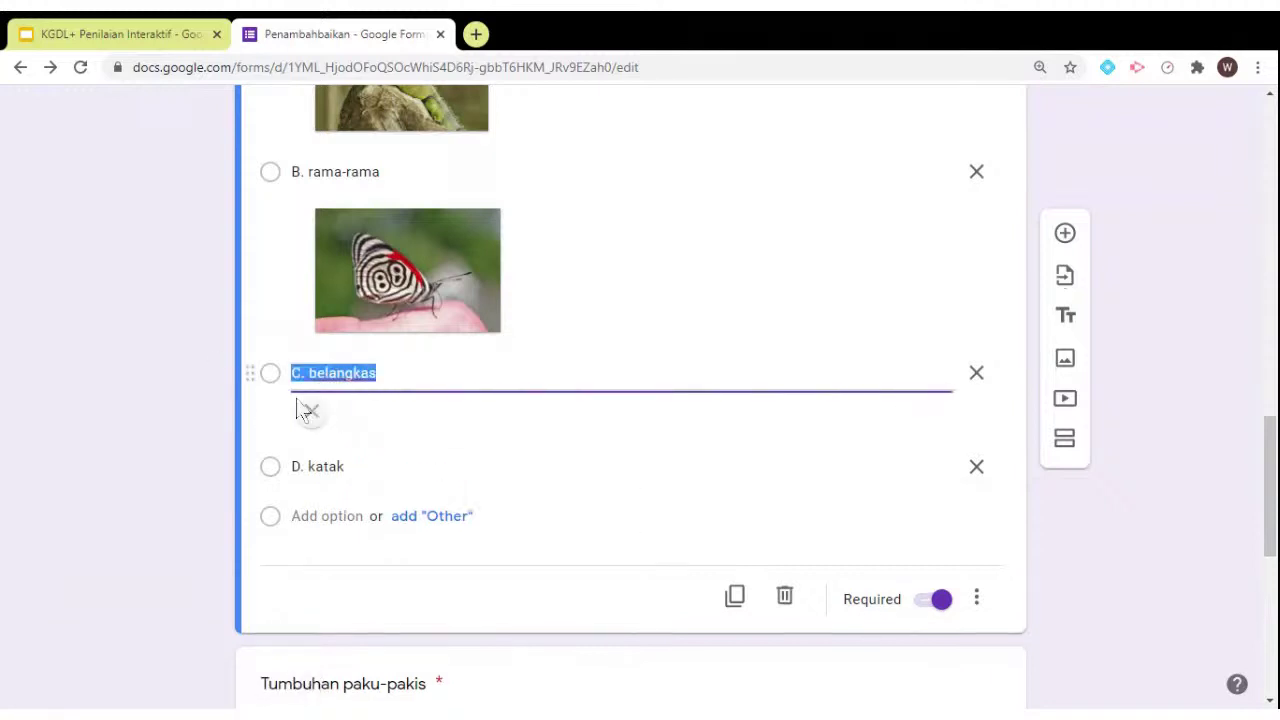
Search Google images for "frog" and insert the wide picture of the crowned green frog into option "D. katak"
{"action": "scroll", "coordinate": [860, 560], "scroll_direction": "down", "scroll_amount": 1}
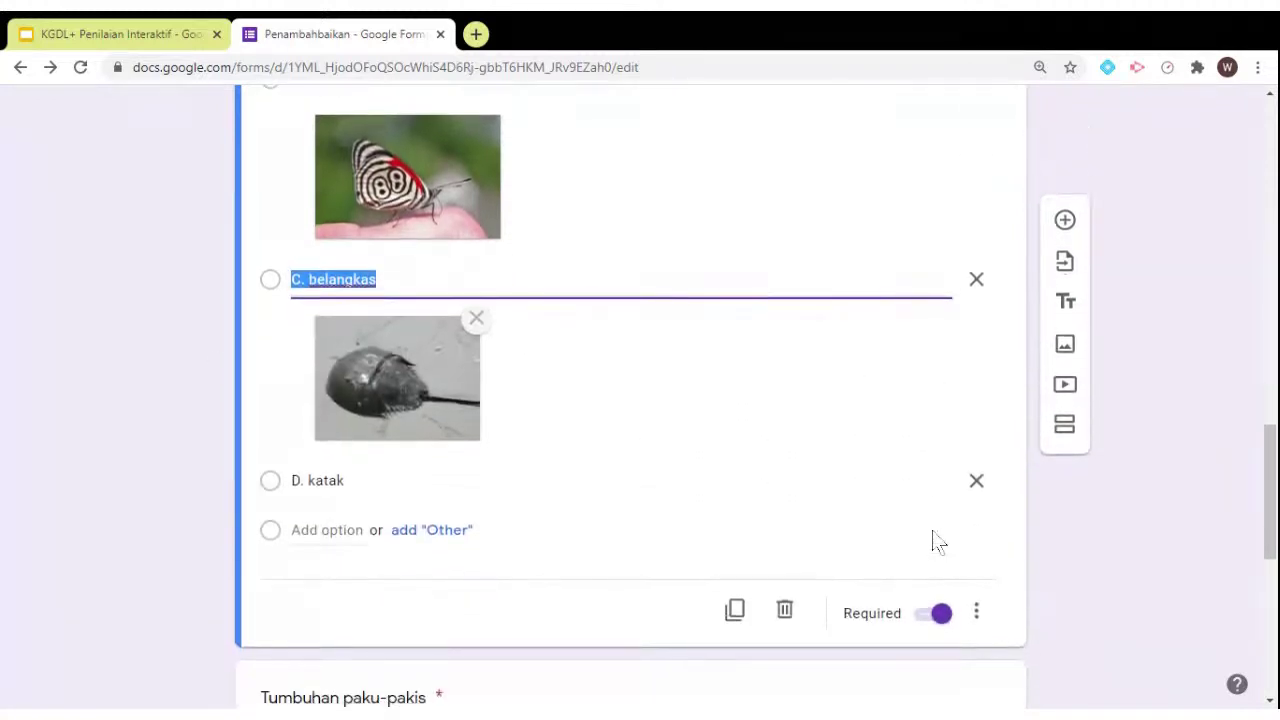
{"action": "left_click", "coordinate": [928, 494]}
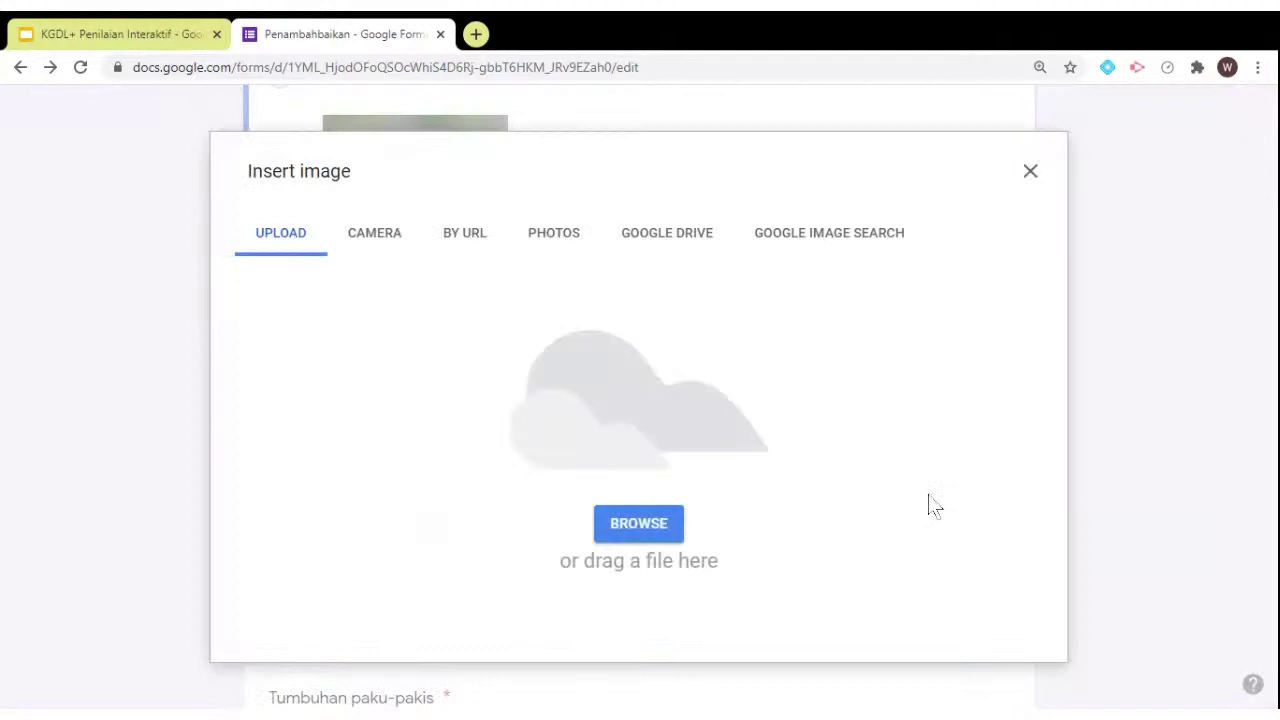
{"action": "left_click", "coordinate": [815, 240]}
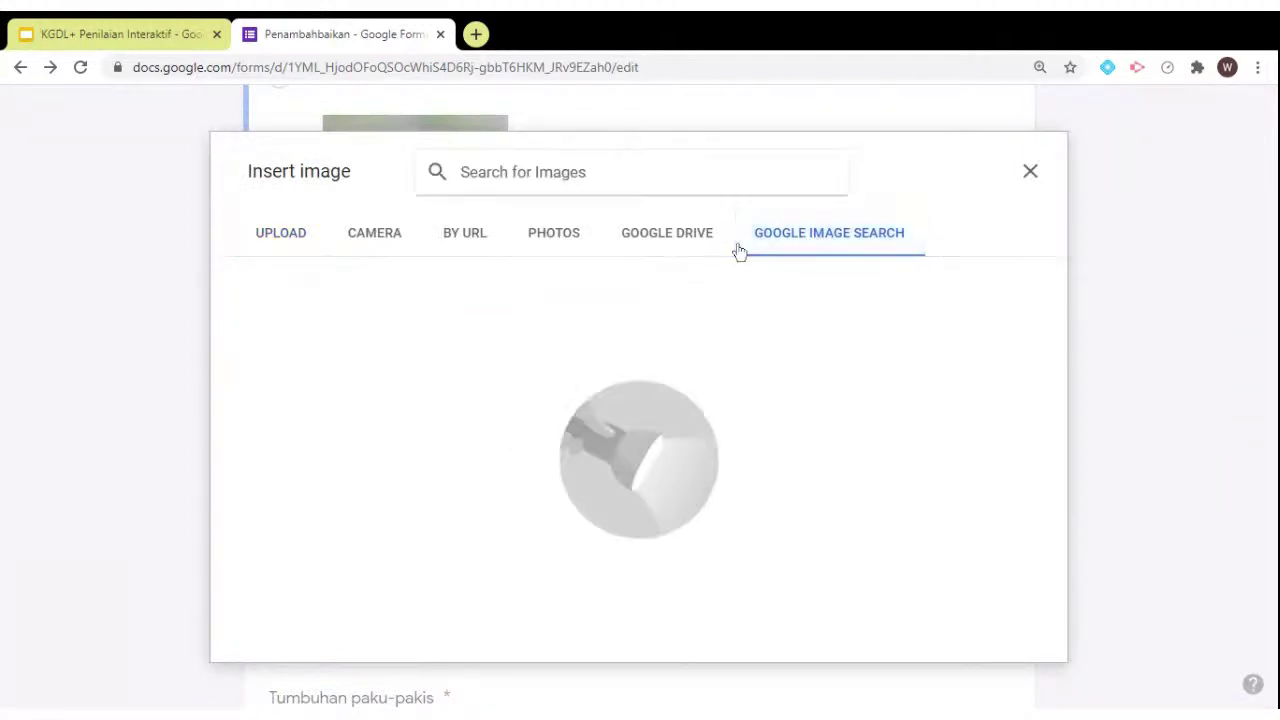
{"action": "type", "text": "frog"}
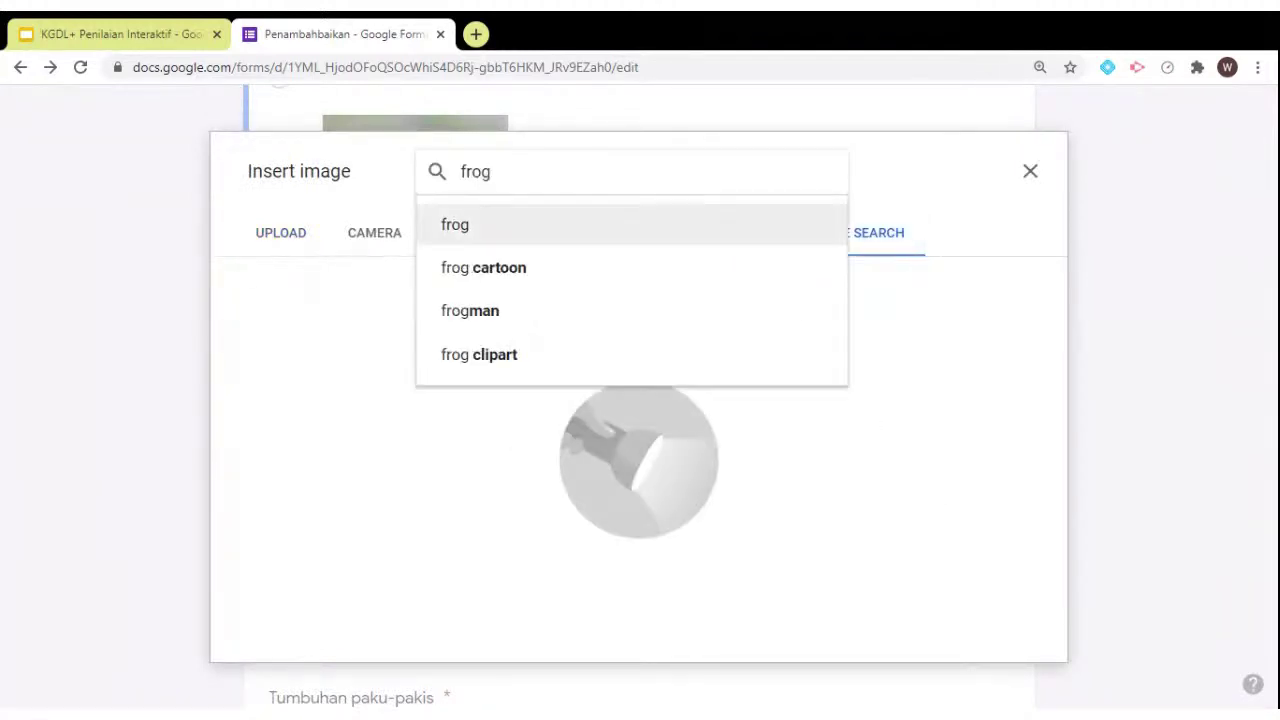
{"action": "key", "text": "Return"}
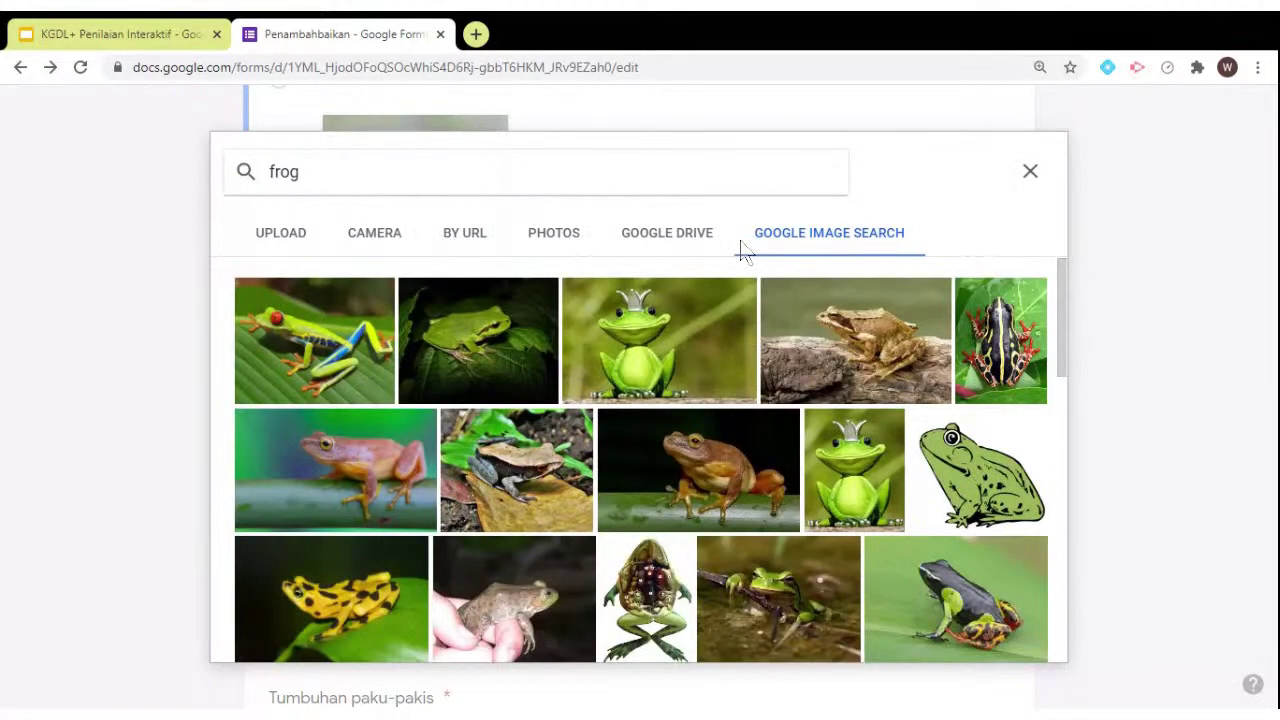
{"action": "left_click", "coordinate": [650, 358]}
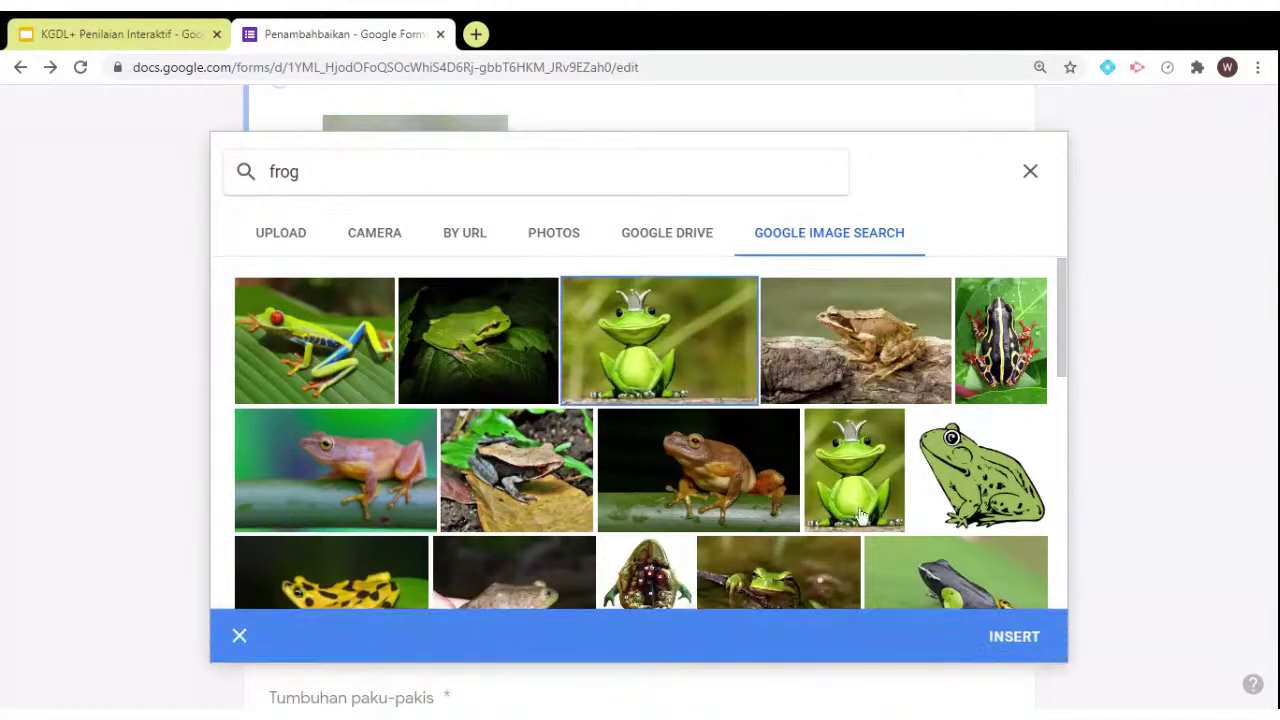
{"action": "left_click", "coordinate": [1013, 647]}
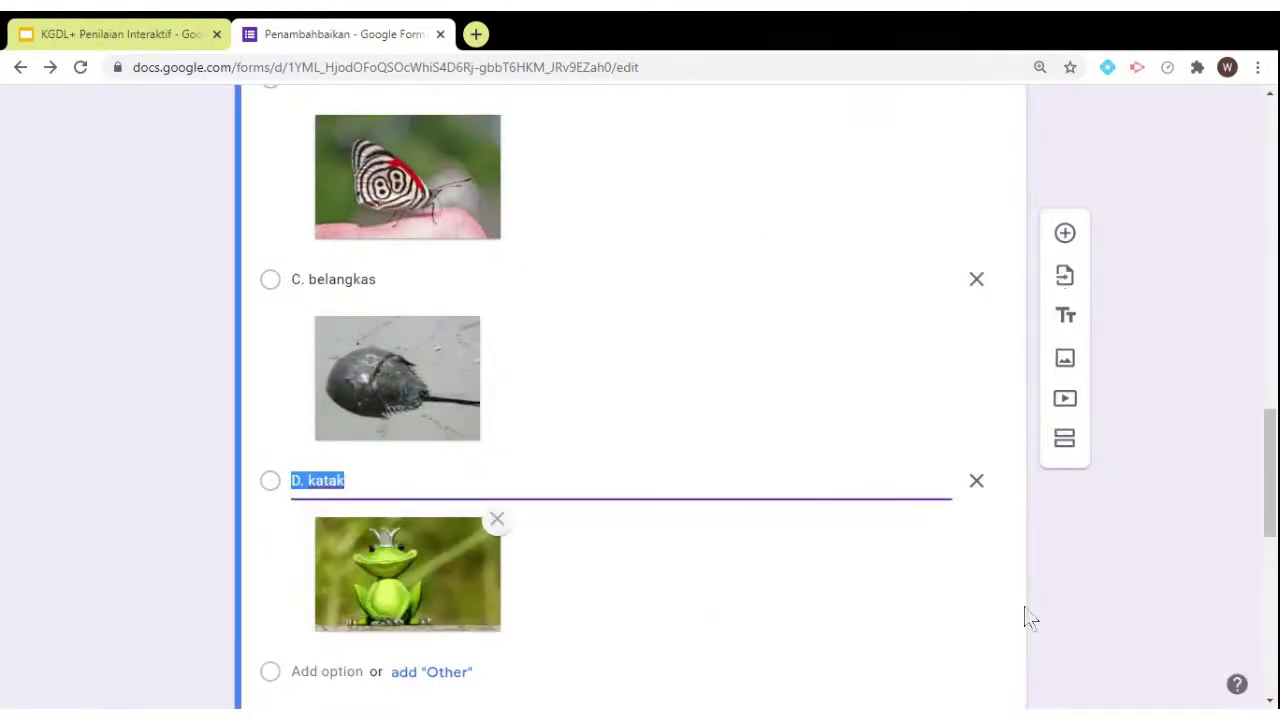
Review the pictures on the four answer options of the reptile question and the "Tumbuhan paku-pakis" question that follows
{"action": "scroll", "coordinate": [1070, 580], "scroll_direction": "up", "scroll_amount": 10}
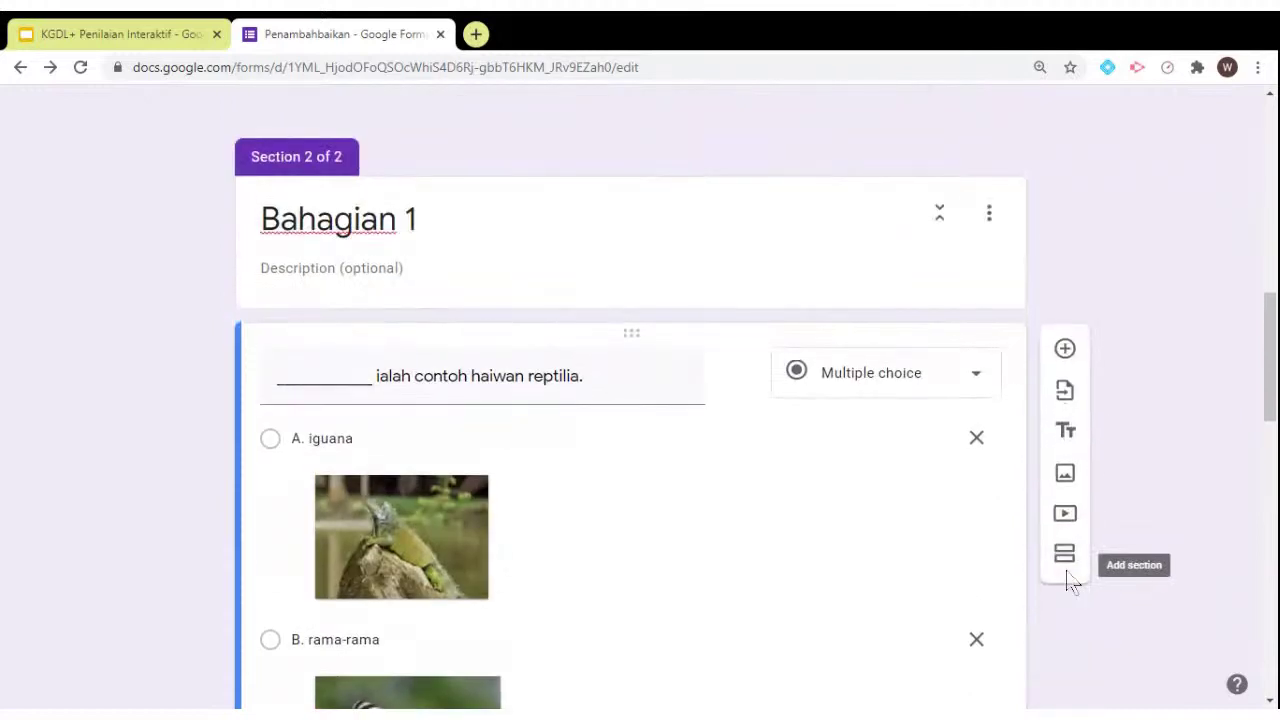
{"action": "scroll", "coordinate": [1068, 565], "scroll_direction": "down", "scroll_amount": 2}
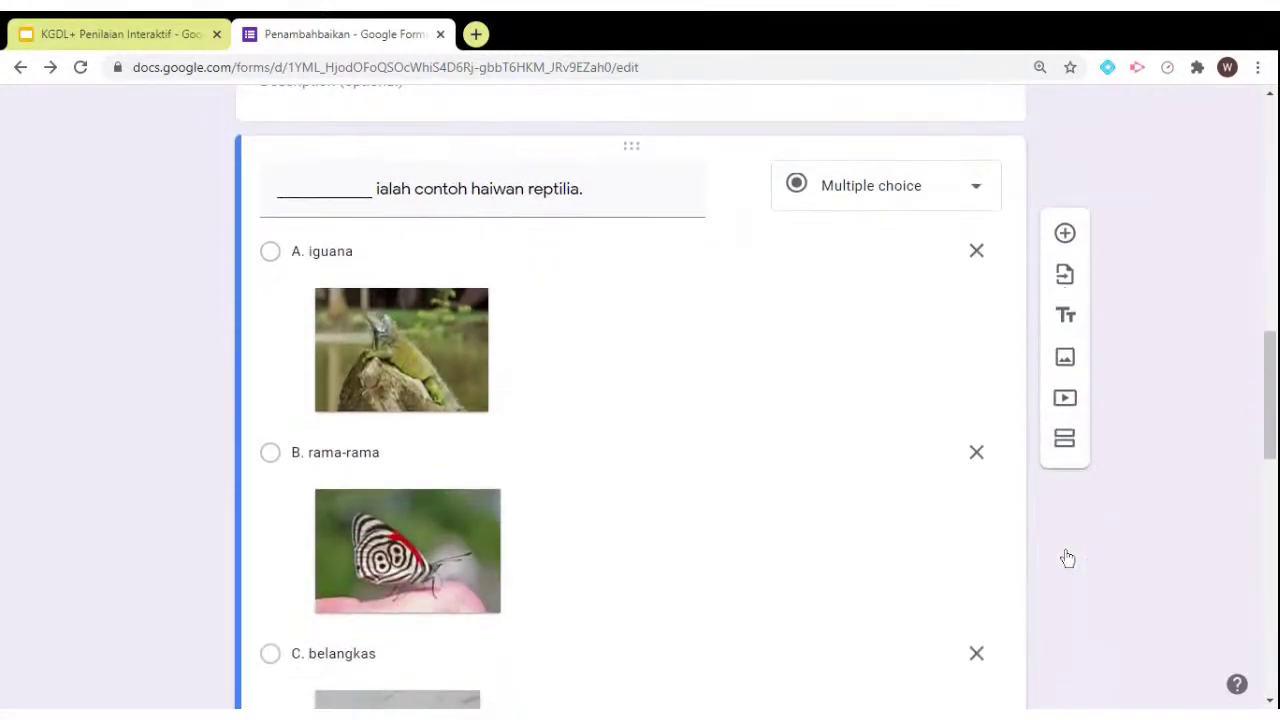
{"action": "scroll", "coordinate": [1066, 537], "scroll_direction": "down", "scroll_amount": 1}
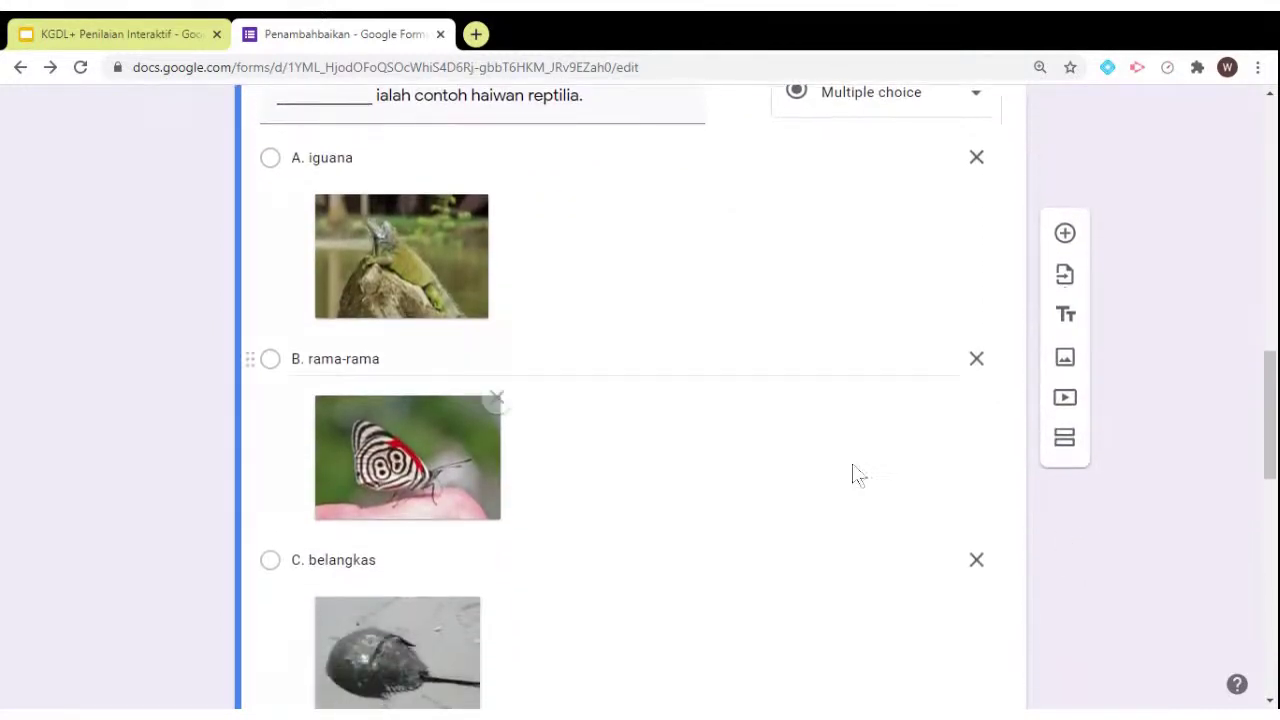
{"action": "key", "text": "Tab"}
{"action": "scroll", "coordinate": [696, 440], "scroll_direction": "down", "scroll_amount": 5}
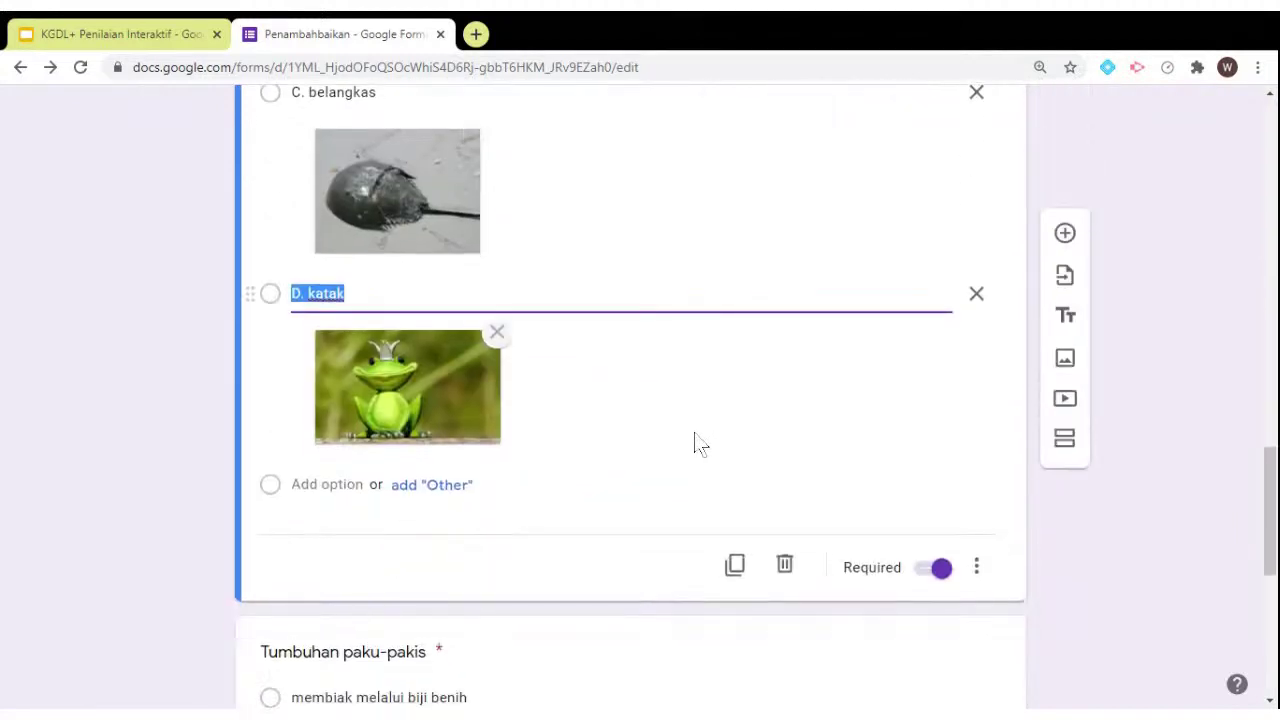
{"action": "scroll", "coordinate": [694, 429], "scroll_direction": "down", "scroll_amount": 1}
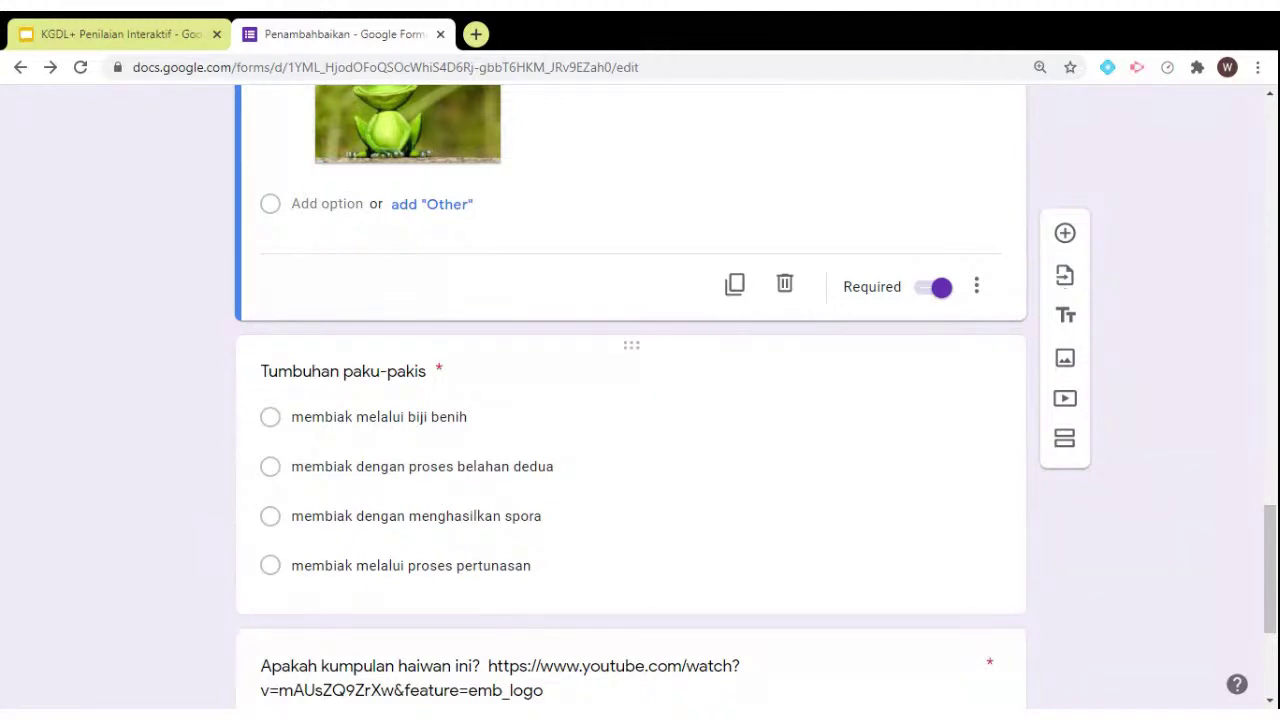
{"action": "key", "text": "ctrl+a"}
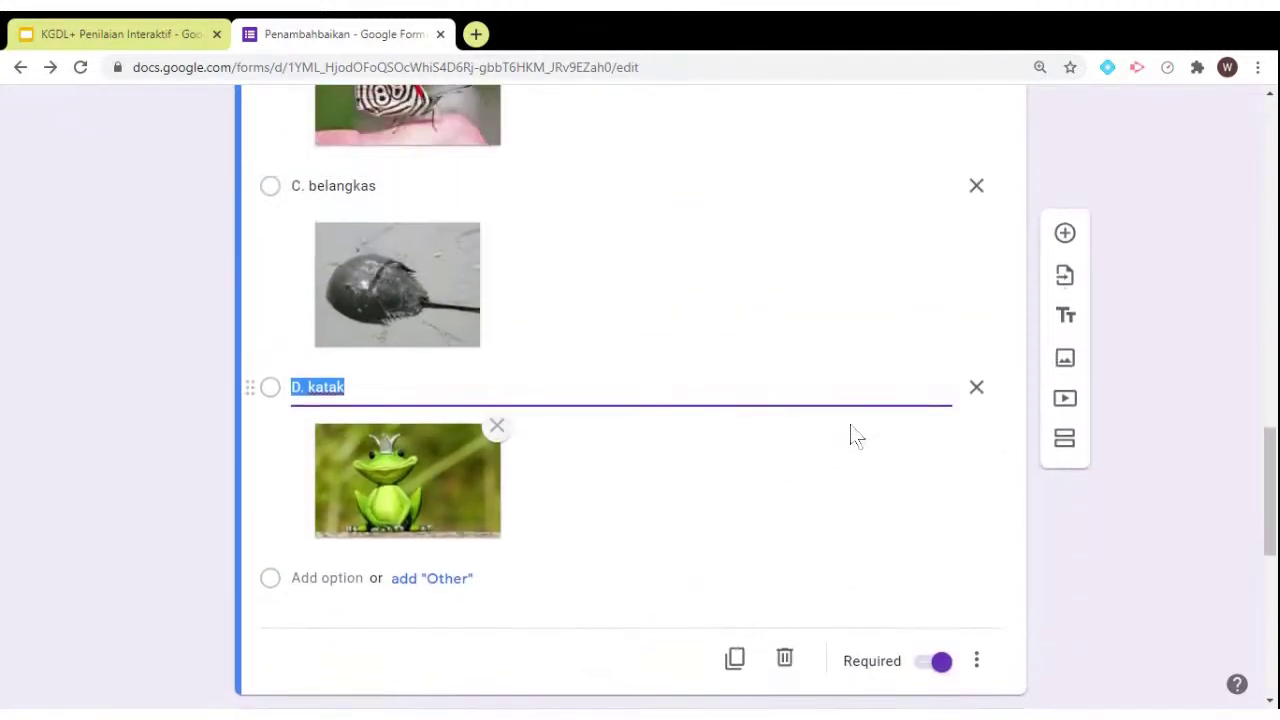
{"action": "scroll", "coordinate": [850, 435], "scroll_direction": "up", "scroll_amount": 2}
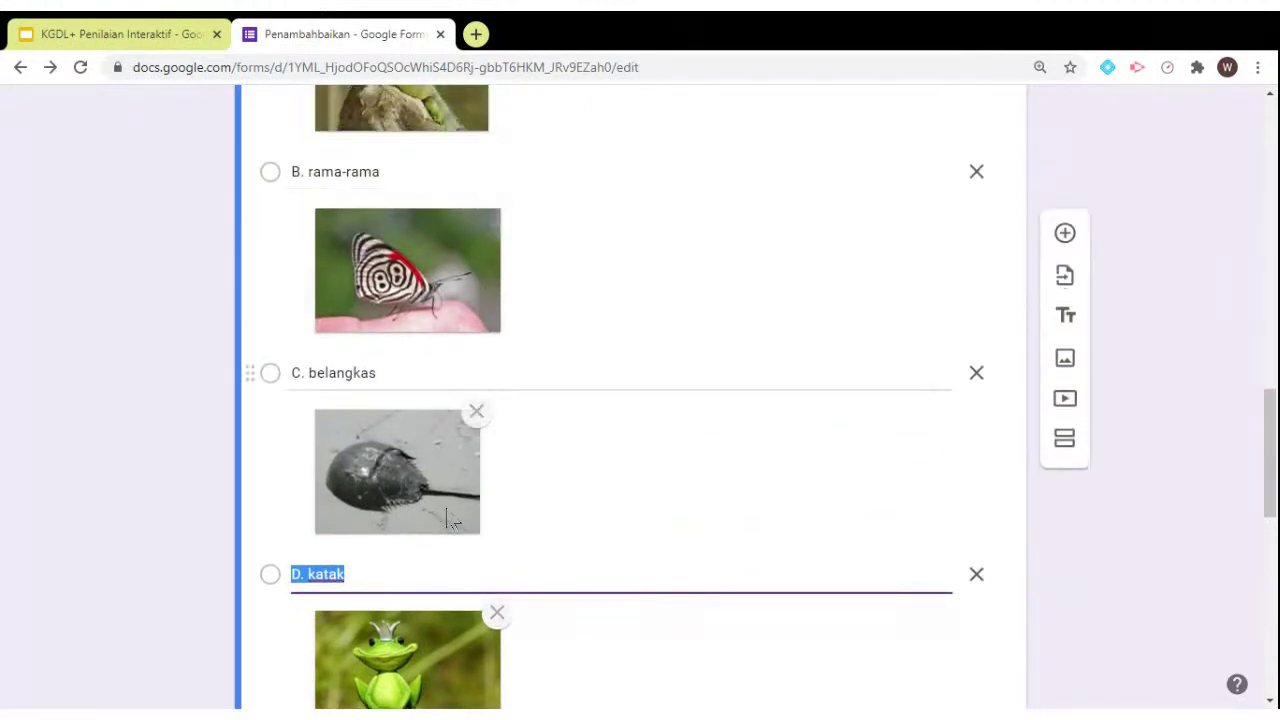
{"action": "scroll", "coordinate": [450, 515], "scroll_direction": "down", "scroll_amount": 5}
{"action": "scroll", "coordinate": [655, 490], "scroll_direction": "down", "scroll_amount": 1}
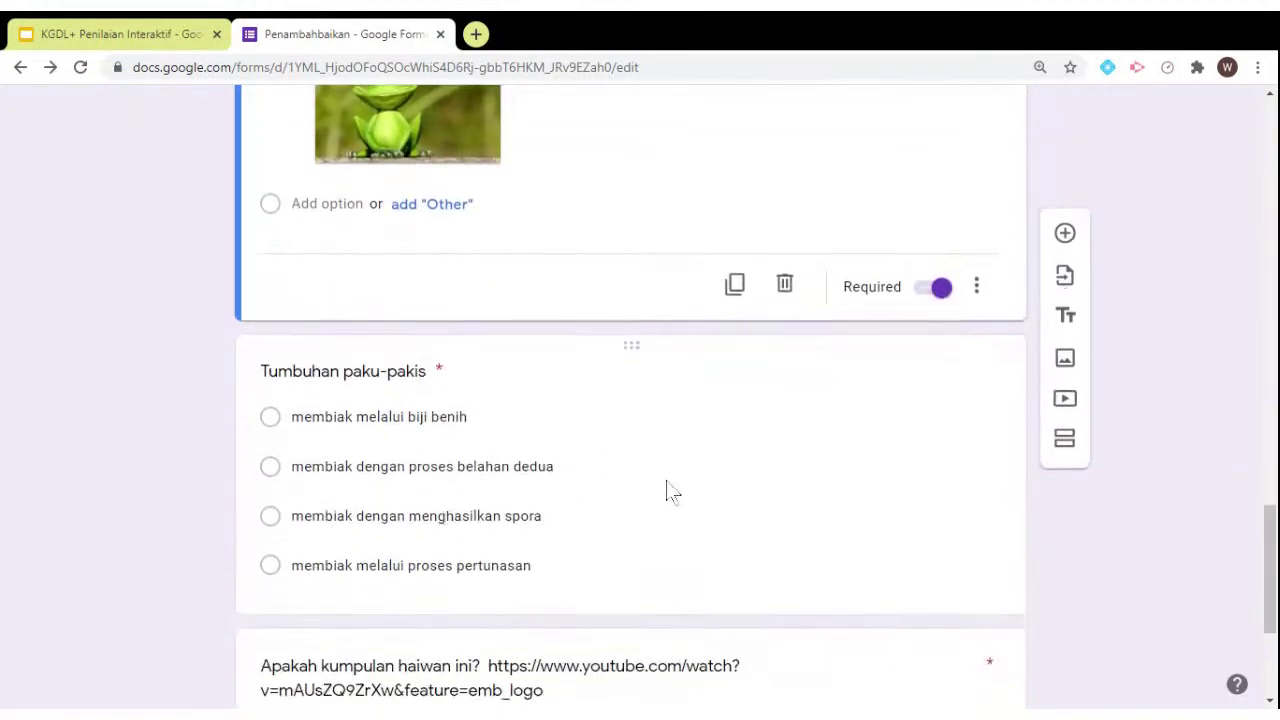
Search Google images for "fern" and insert the brown-spored frond photo into the "Tumbuhan paku-pakis" question
{"action": "left_click", "coordinate": [685, 450]}
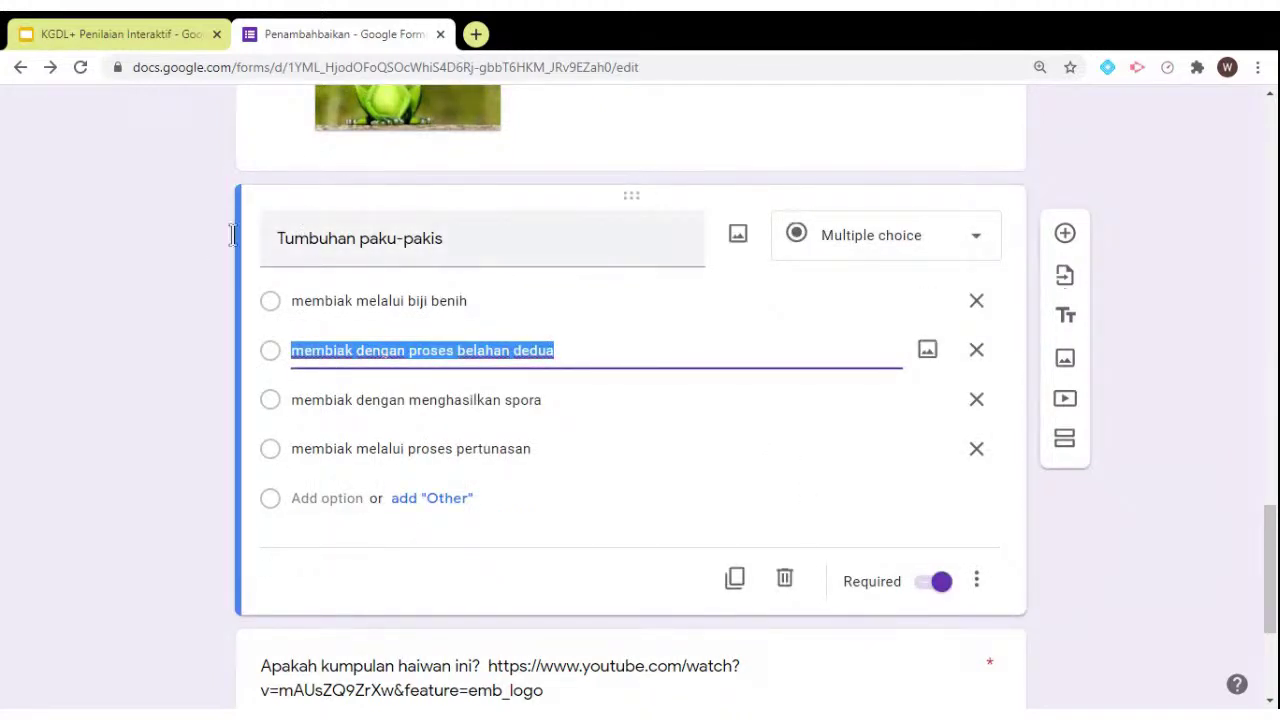
{"action": "left_click", "coordinate": [739, 245]}
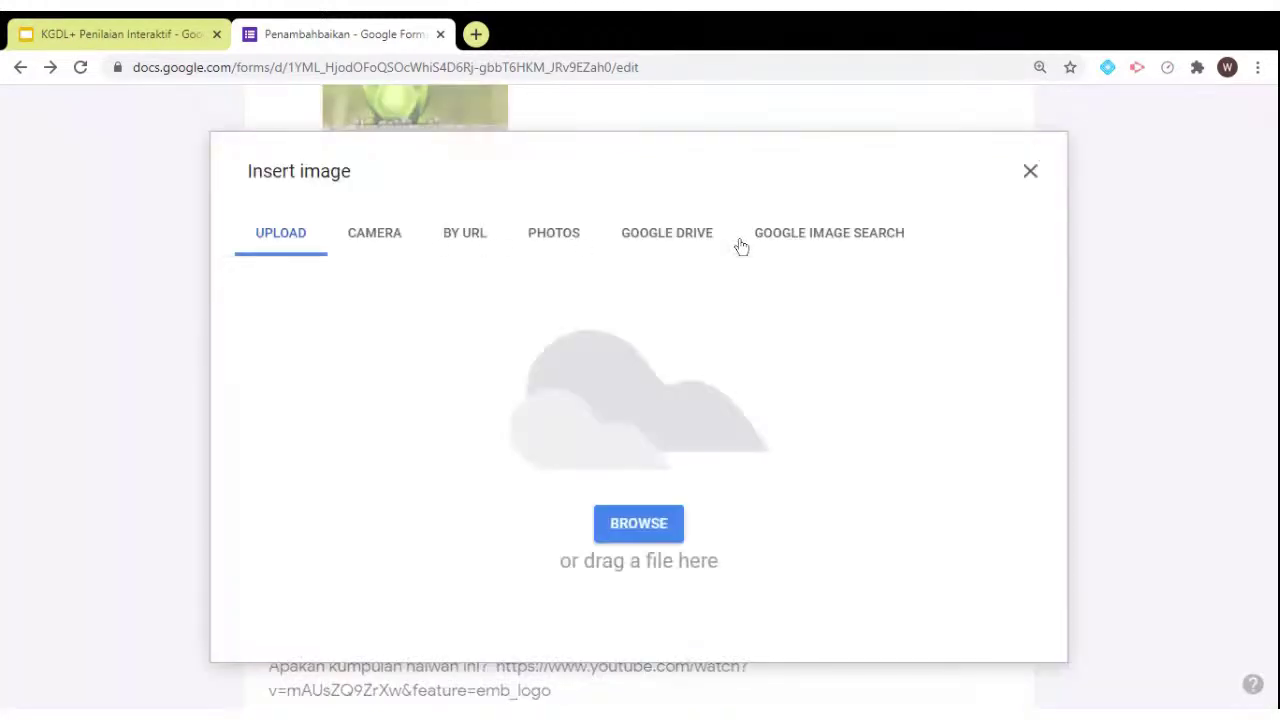
{"action": "left_click", "coordinate": [805, 250]}
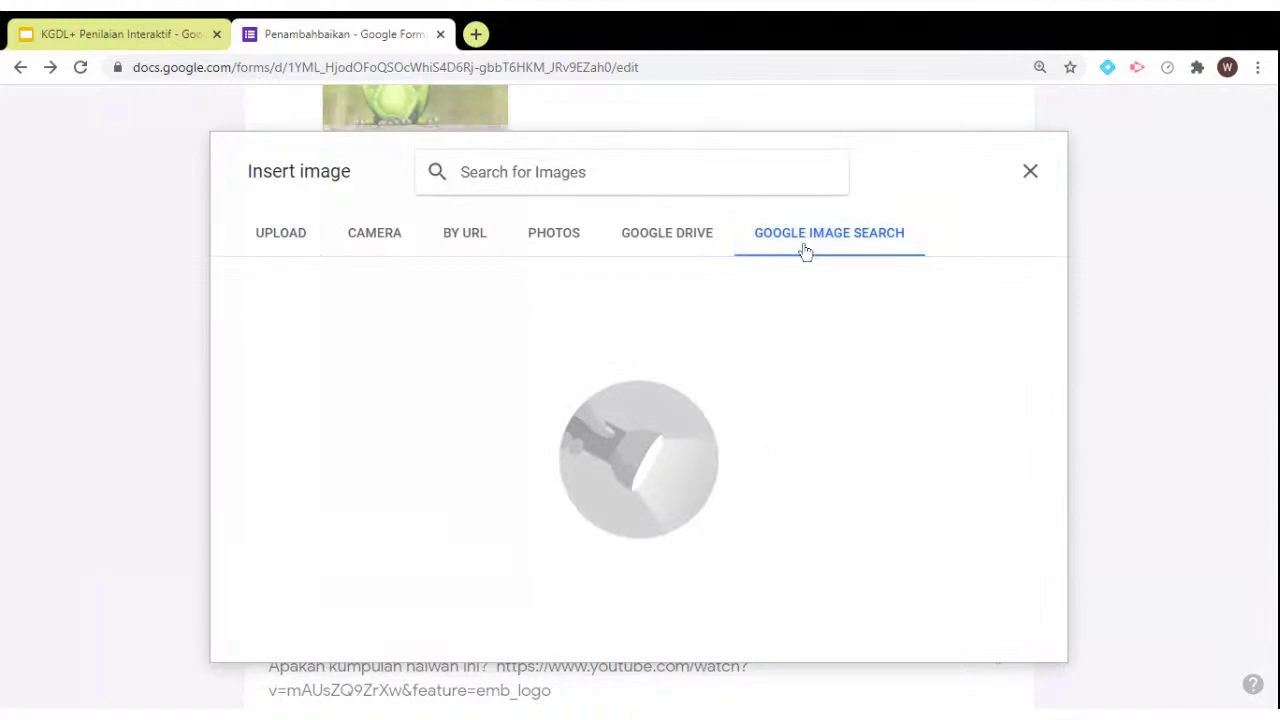
{"action": "type", "text": "fer"}
{"action": "key", "text": "Return"}
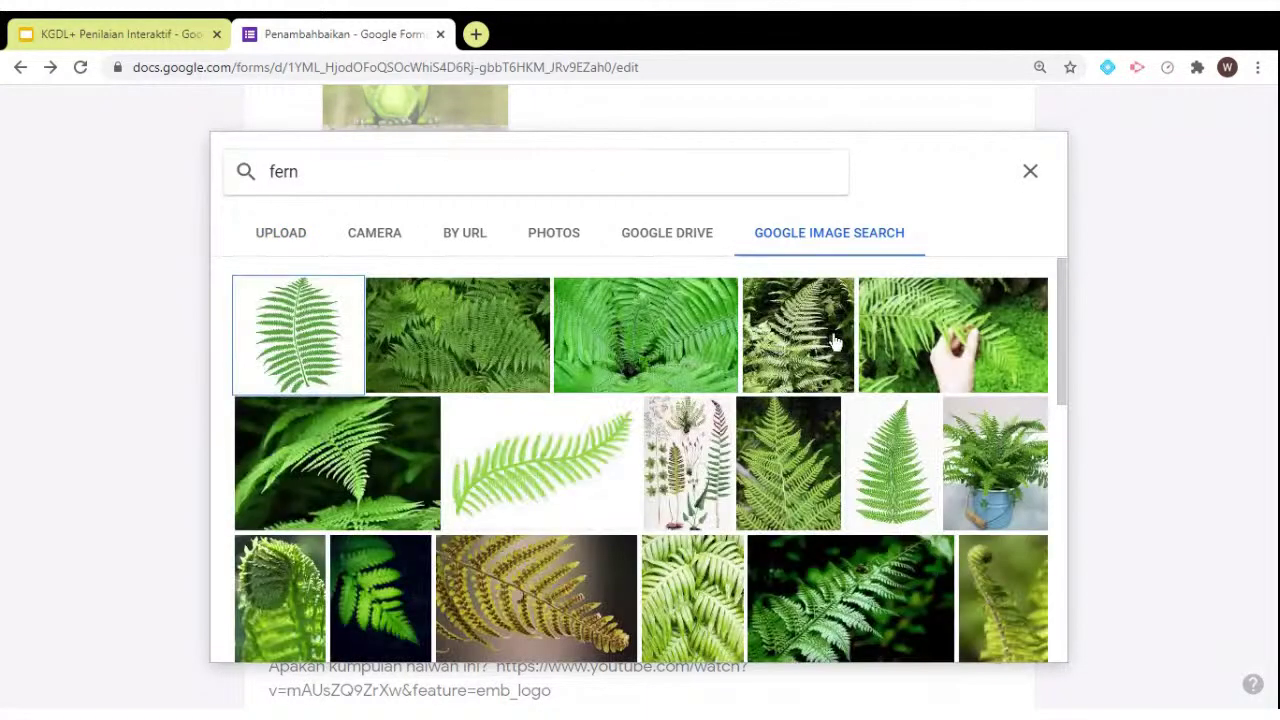
{"action": "left_click", "coordinate": [592, 606]}
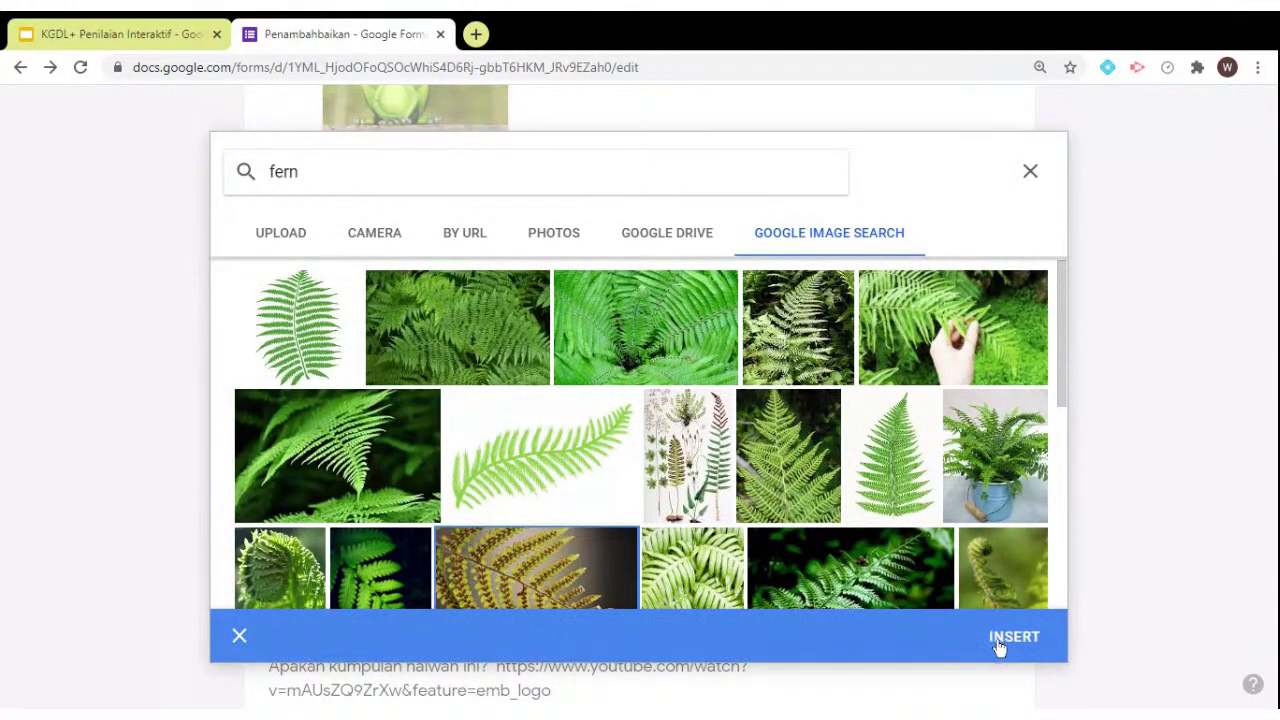
{"action": "left_click", "coordinate": [998, 646]}
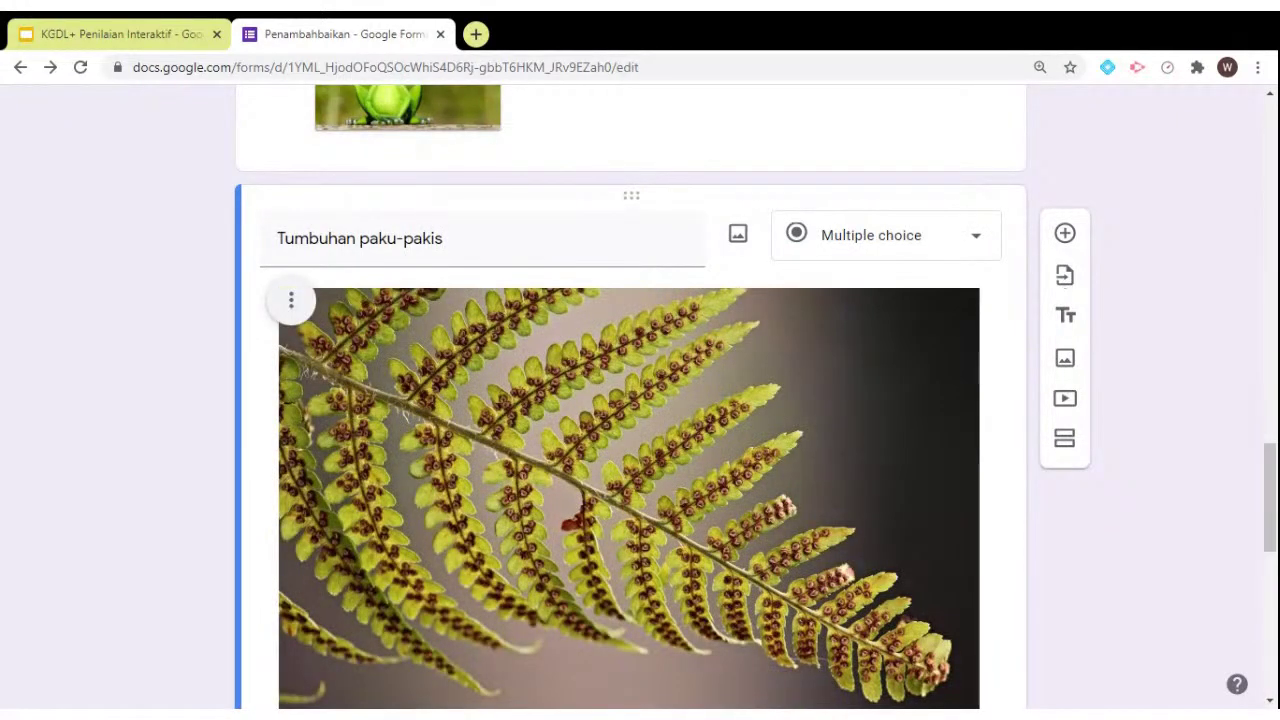
Shrink the fern picture to about two thirds of its width and center-align it under the question
{"action": "scroll", "coordinate": [842, 390], "scroll_direction": "down", "scroll_amount": 5}
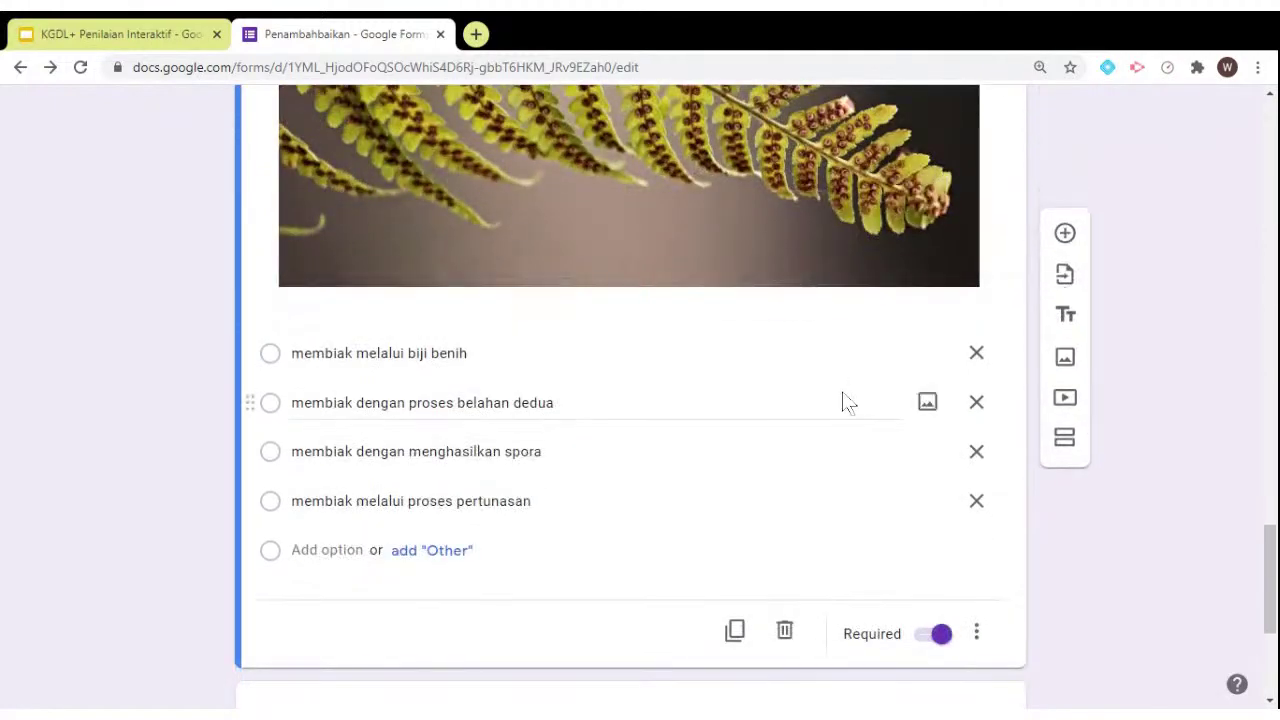
{"action": "scroll", "coordinate": [842, 390], "scroll_direction": "up", "scroll_amount": 1}
{"action": "scroll", "coordinate": [841, 391], "scroll_direction": "up", "scroll_amount": 5}
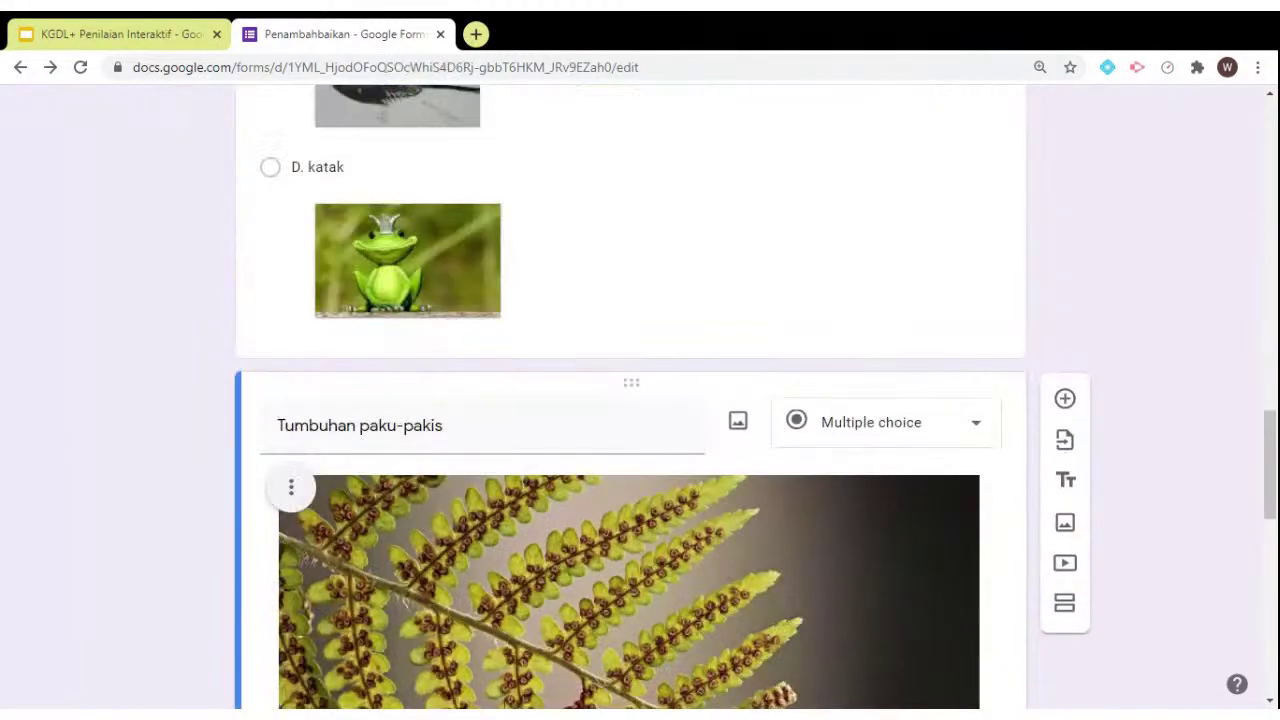
{"action": "scroll", "coordinate": [820, 358], "scroll_direction": "down", "scroll_amount": 3}
{"action": "left_click", "coordinate": [820, 358]}
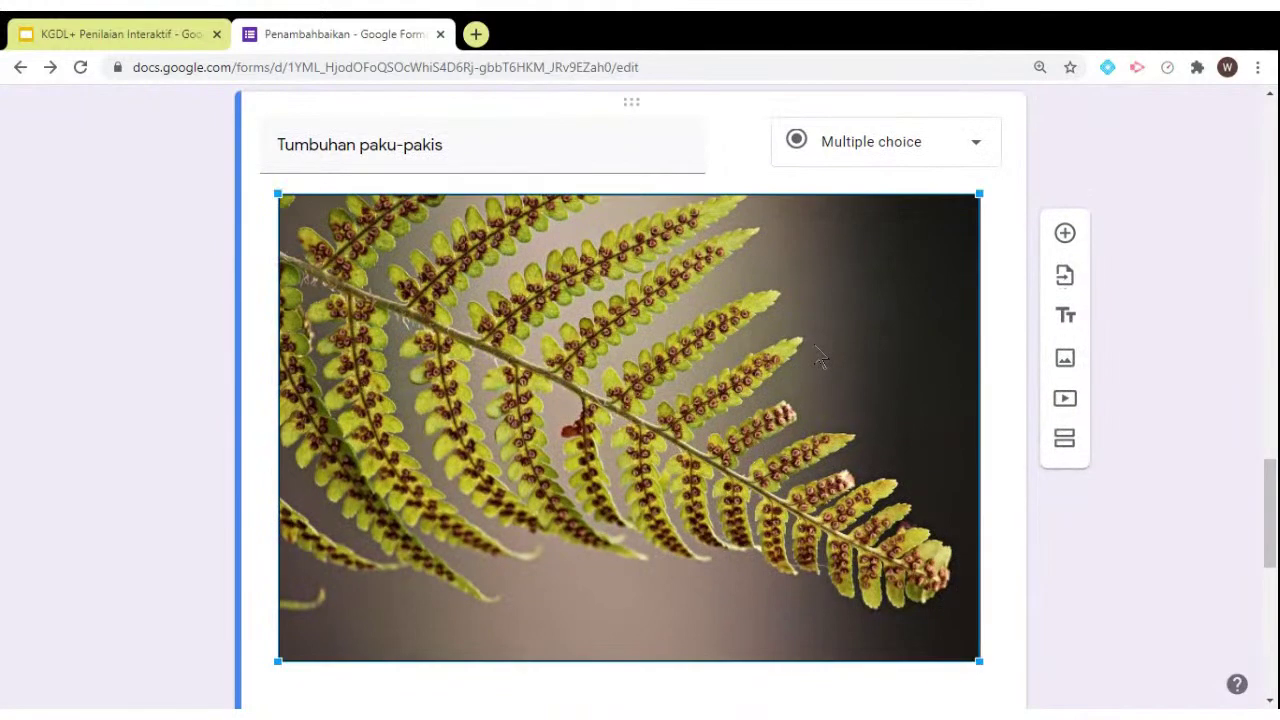
{"action": "left_click_drag", "start_coordinate": [985, 213], "coordinate": [862, 312]}
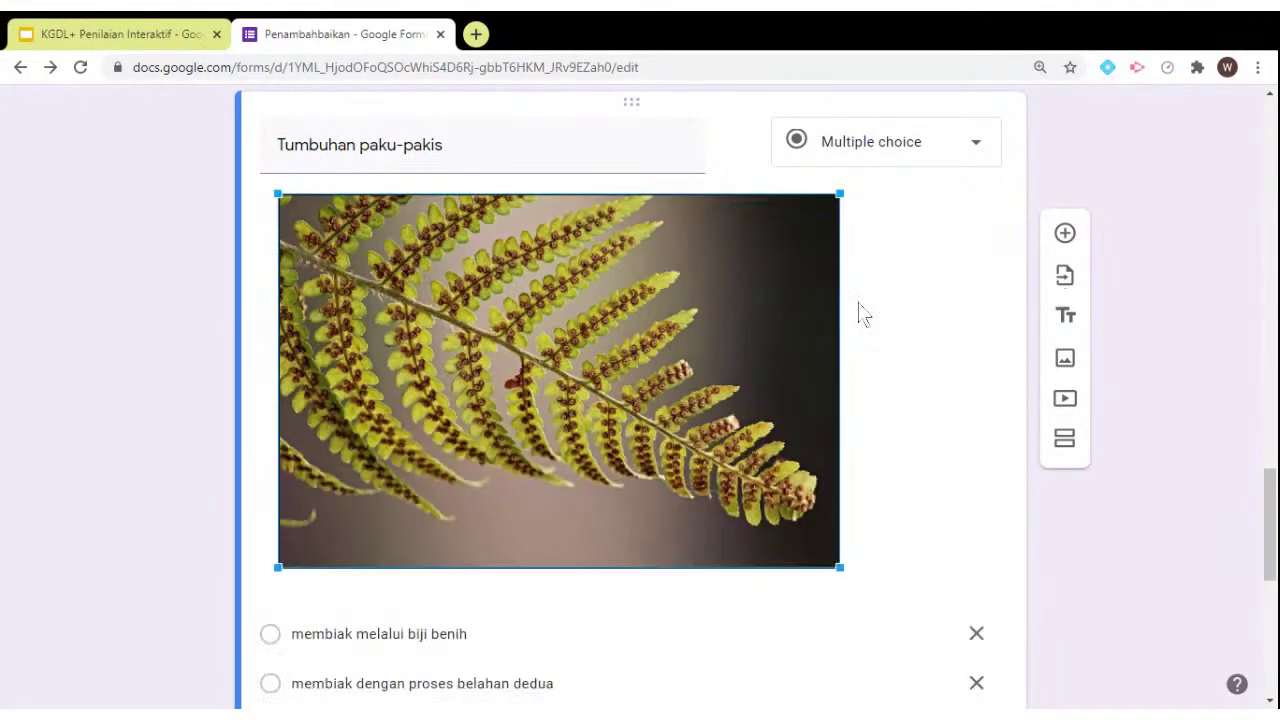
{"action": "left_click_drag", "start_coordinate": [843, 193], "coordinate": [770, 244]}
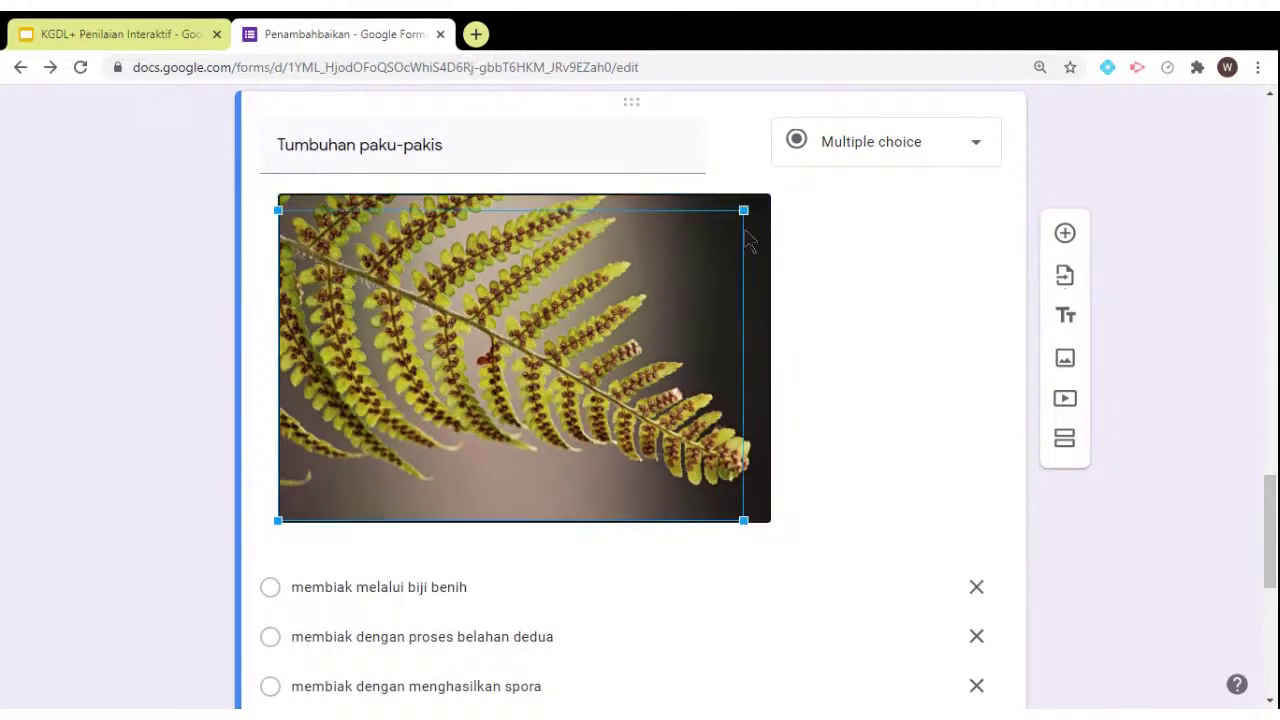
{"action": "left_click", "coordinate": [842, 248]}
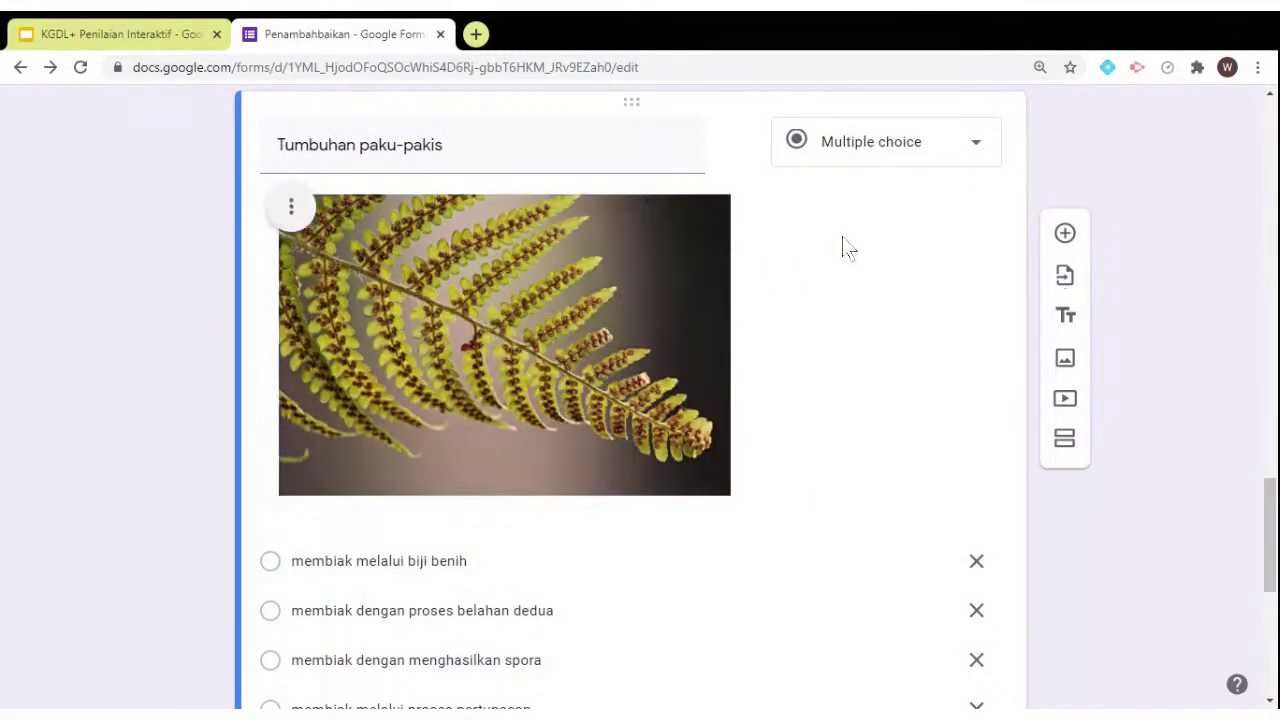
{"action": "left_click", "coordinate": [291, 209]}
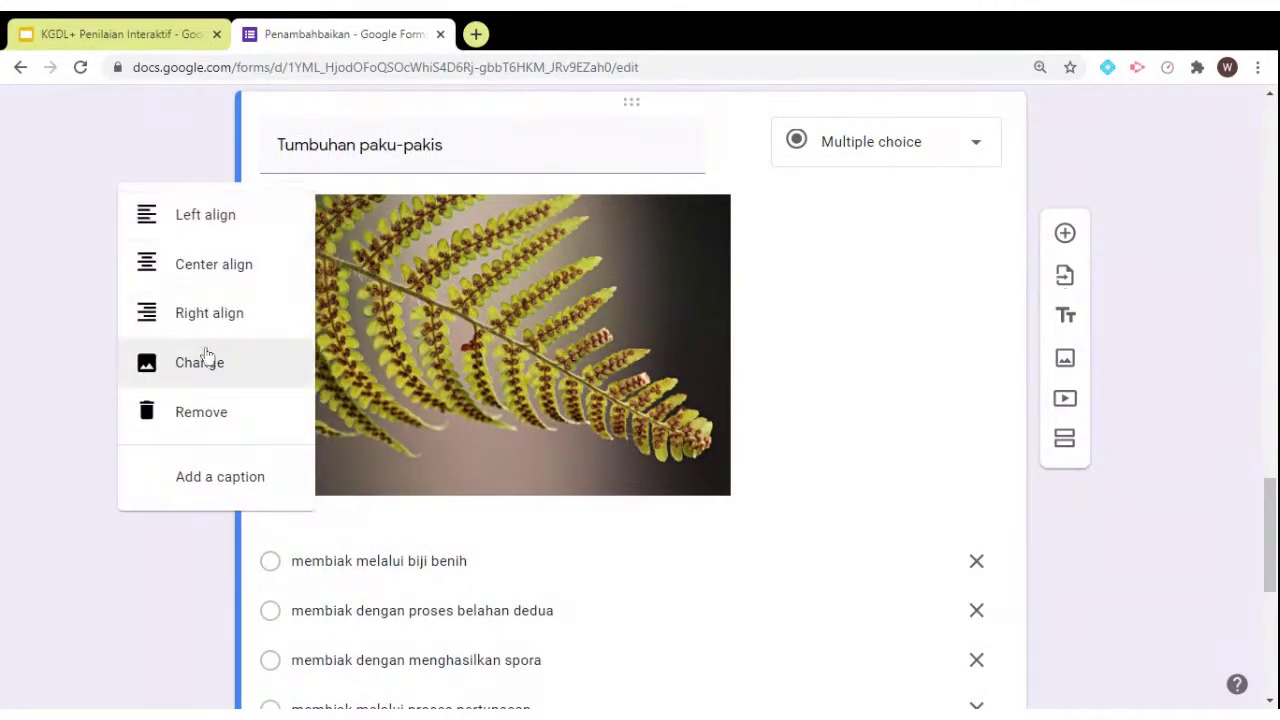
{"action": "left_click", "coordinate": [221, 279]}
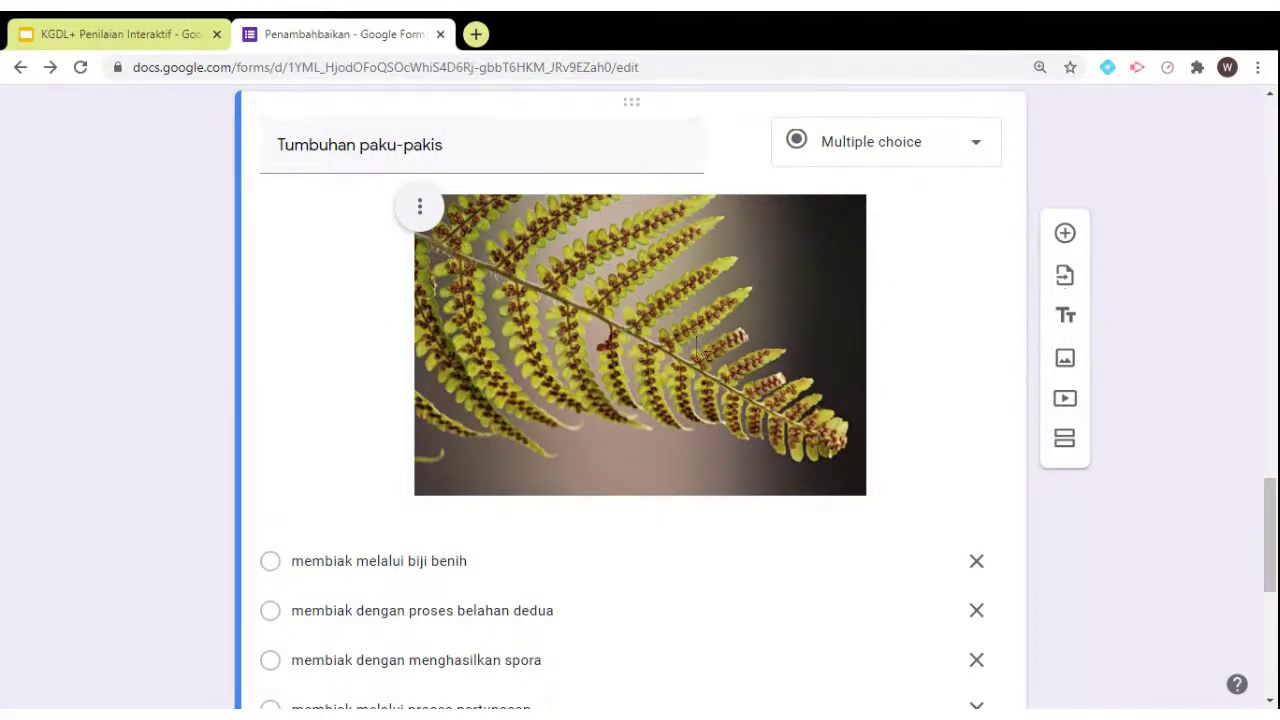
Review the form from the fern question's options up to the Invertebrata video and down to the last question
{"action": "scroll", "coordinate": [703, 345], "scroll_direction": "down", "scroll_amount": 2}
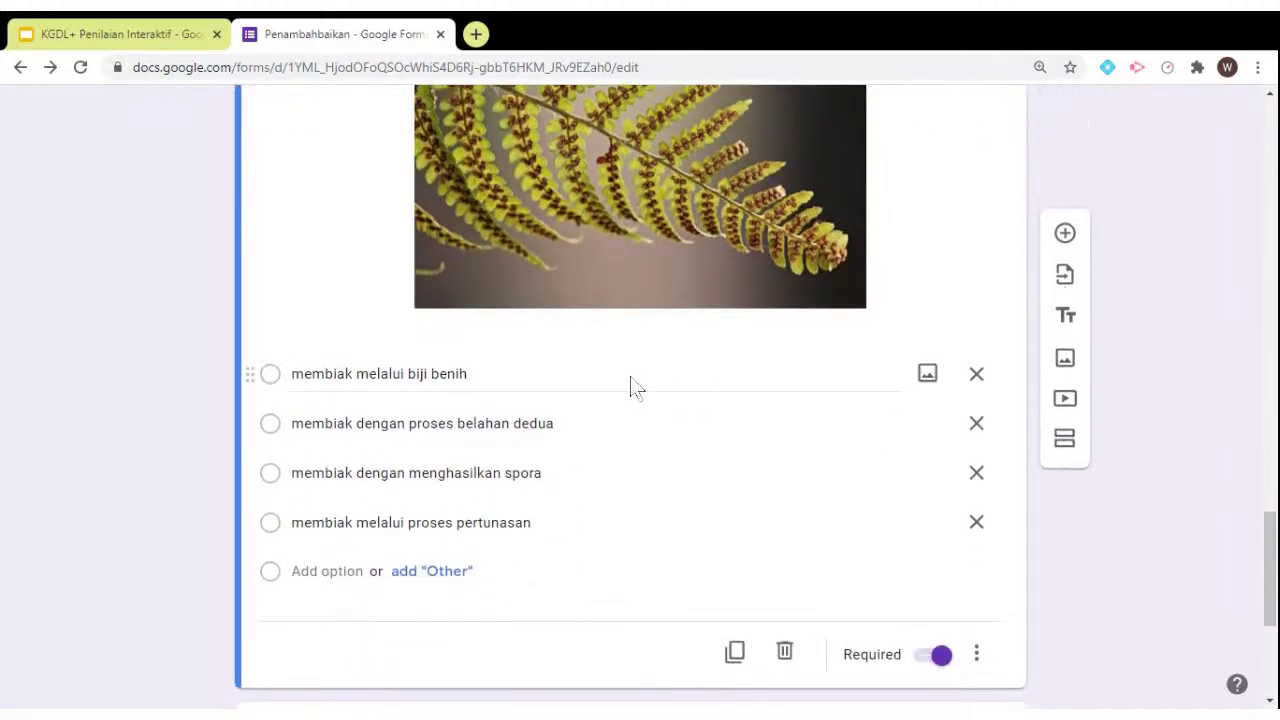
{"action": "scroll", "coordinate": [657, 457], "scroll_direction": "down", "scroll_amount": 2}
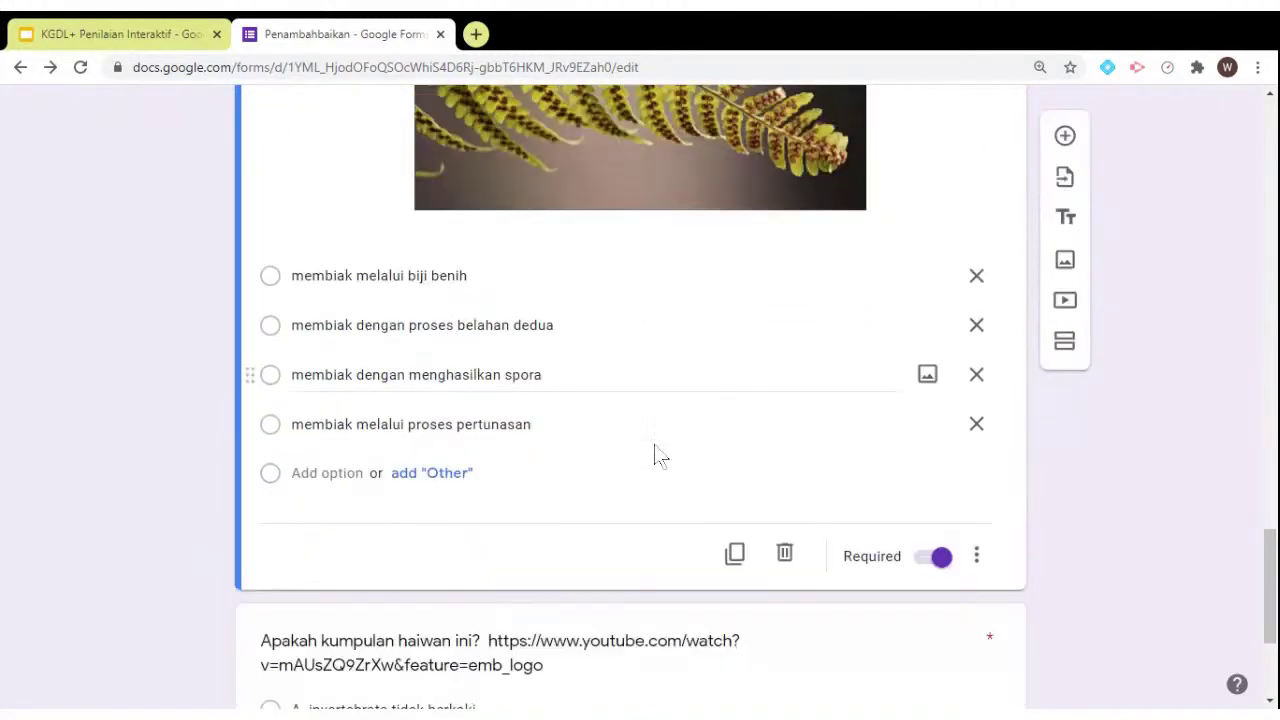
{"action": "scroll", "coordinate": [700, 380], "scroll_direction": "up", "scroll_amount": 14}
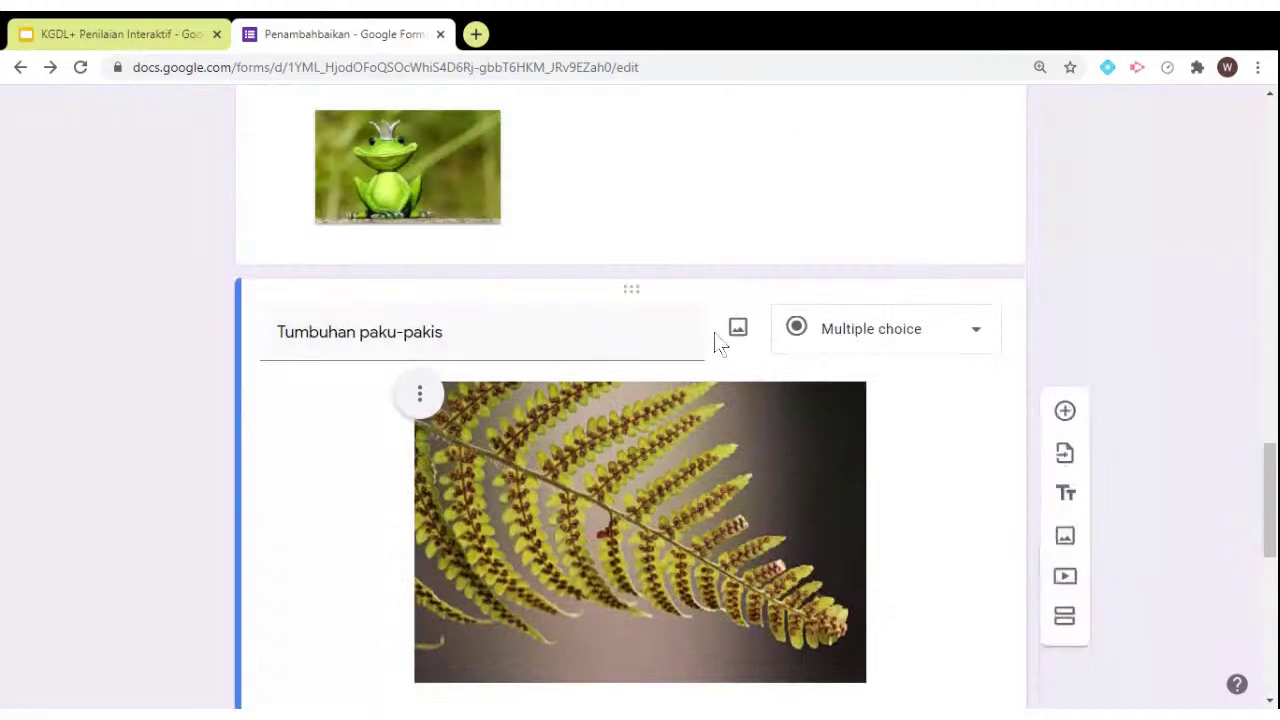
{"action": "scroll", "coordinate": [686, 390], "scroll_direction": "up", "scroll_amount": 12}
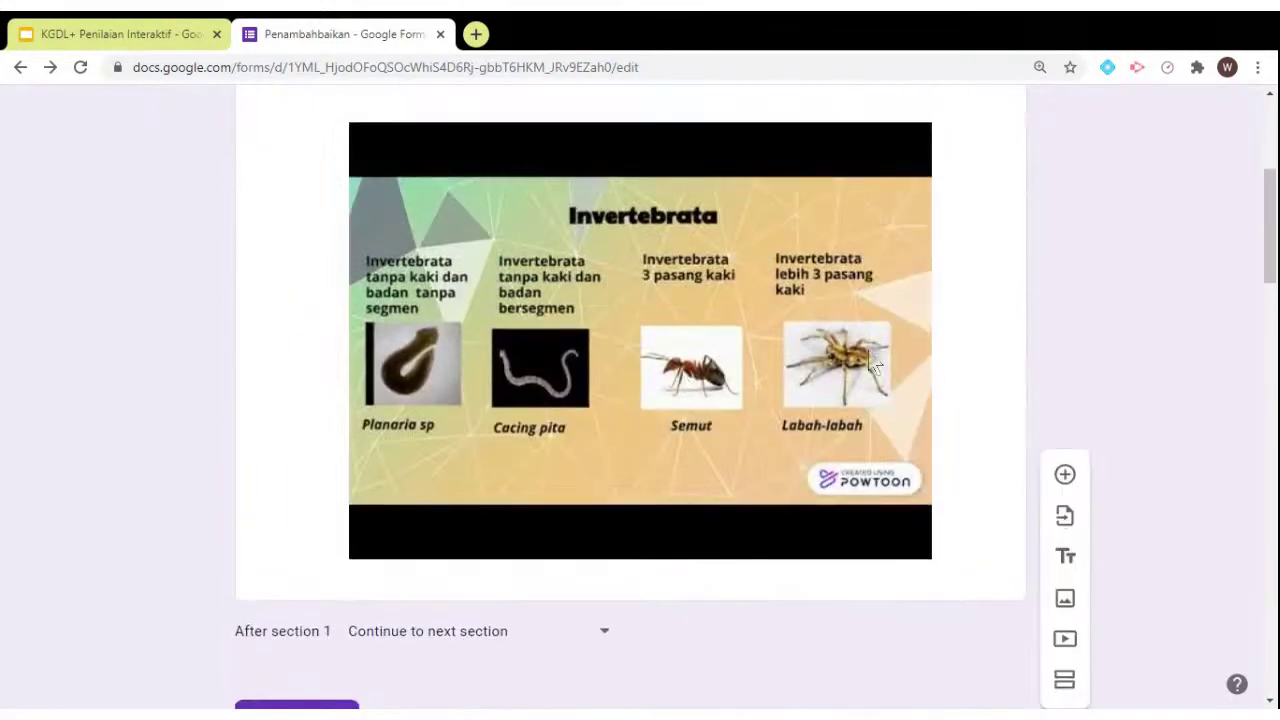
{"action": "scroll", "coordinate": [700, 340], "scroll_direction": "up", "scroll_amount": 3}
{"action": "scroll", "coordinate": [737, 302], "scroll_direction": "down", "scroll_amount": 2}
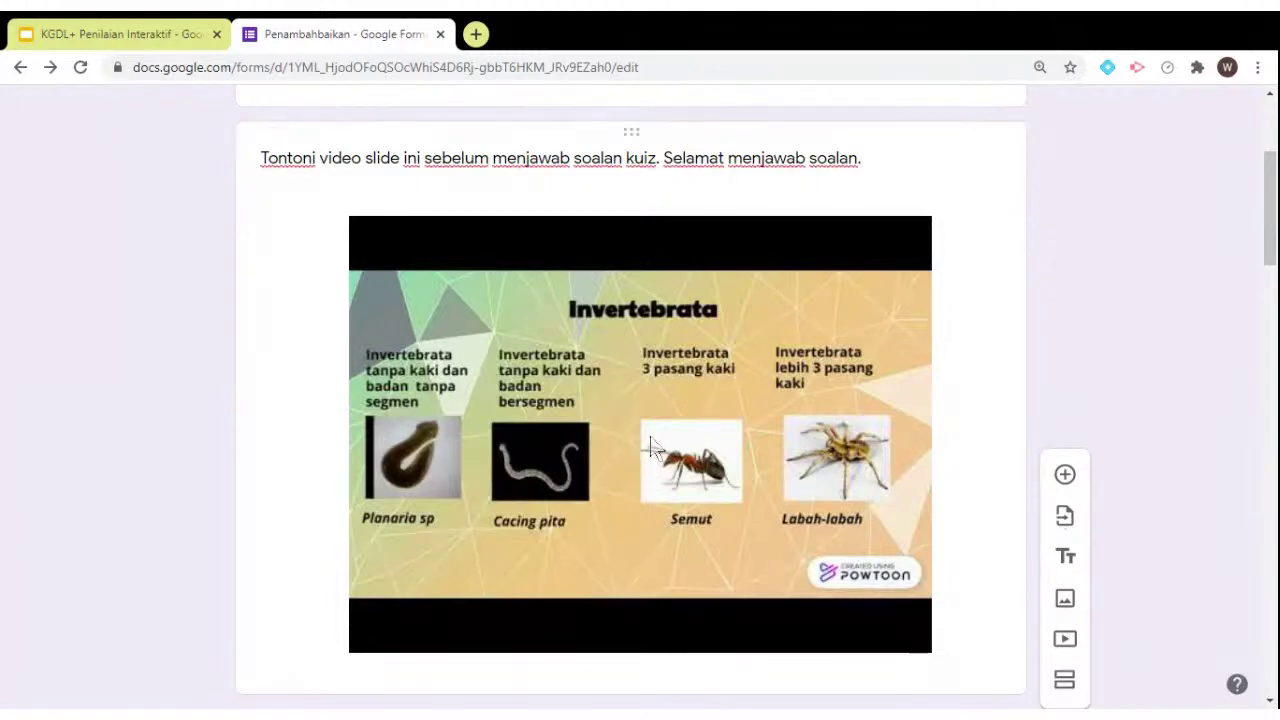
{"action": "scroll", "coordinate": [652, 447], "scroll_direction": "down", "scroll_amount": 20}
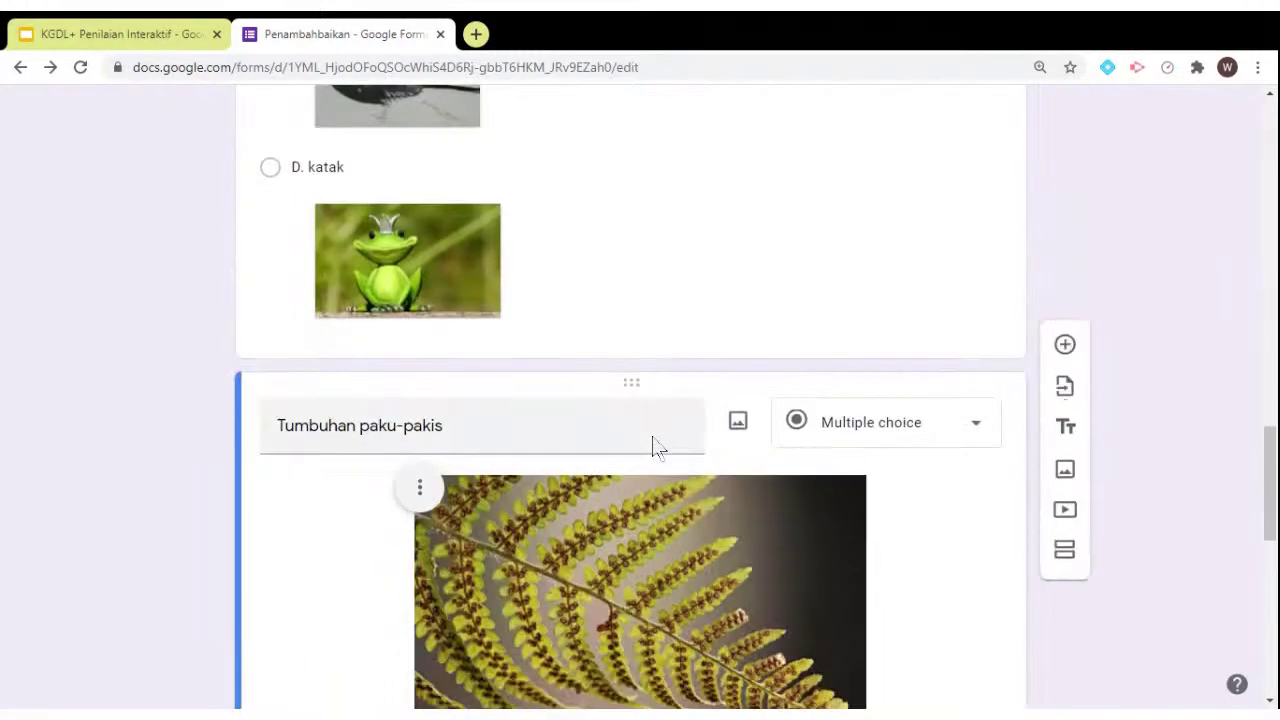
{"action": "scroll", "coordinate": [652, 447], "scroll_direction": "down", "scroll_amount": 2}
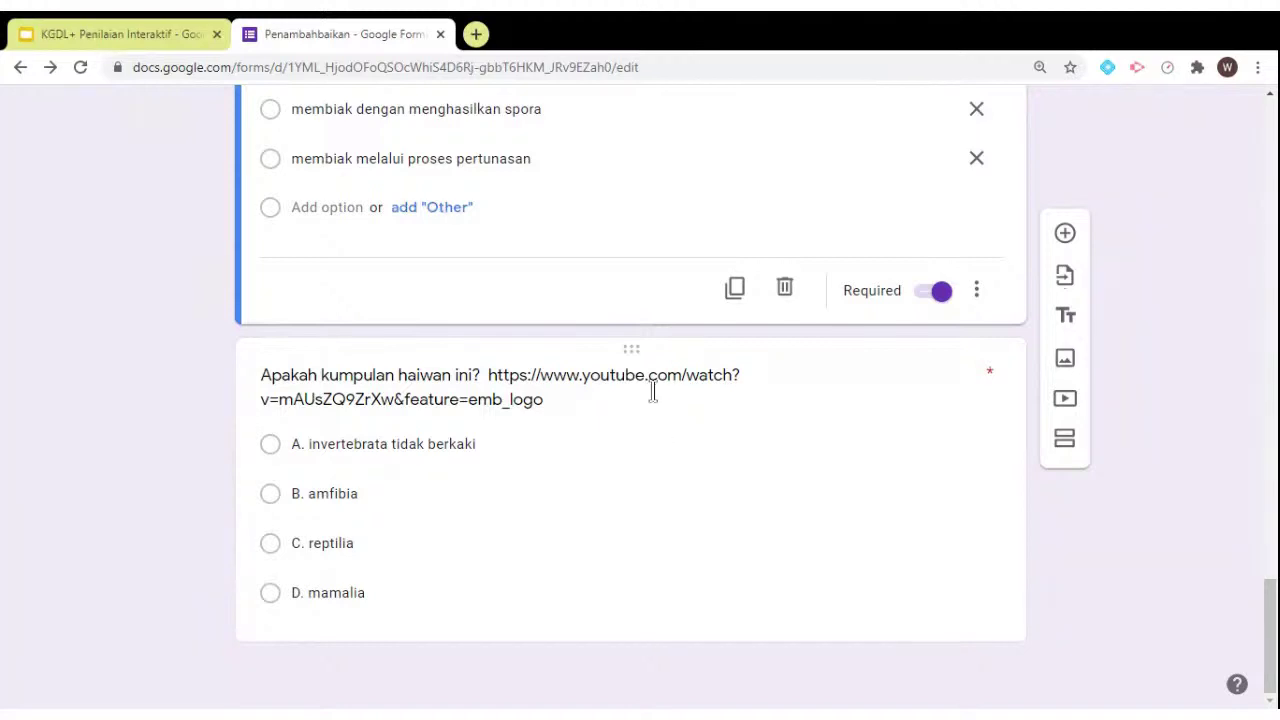
Copy the YouTube link in the question "Apakah kumpulan haiwan ini?" and remove it from the question text
{"action": "left_click", "coordinate": [551, 390]}
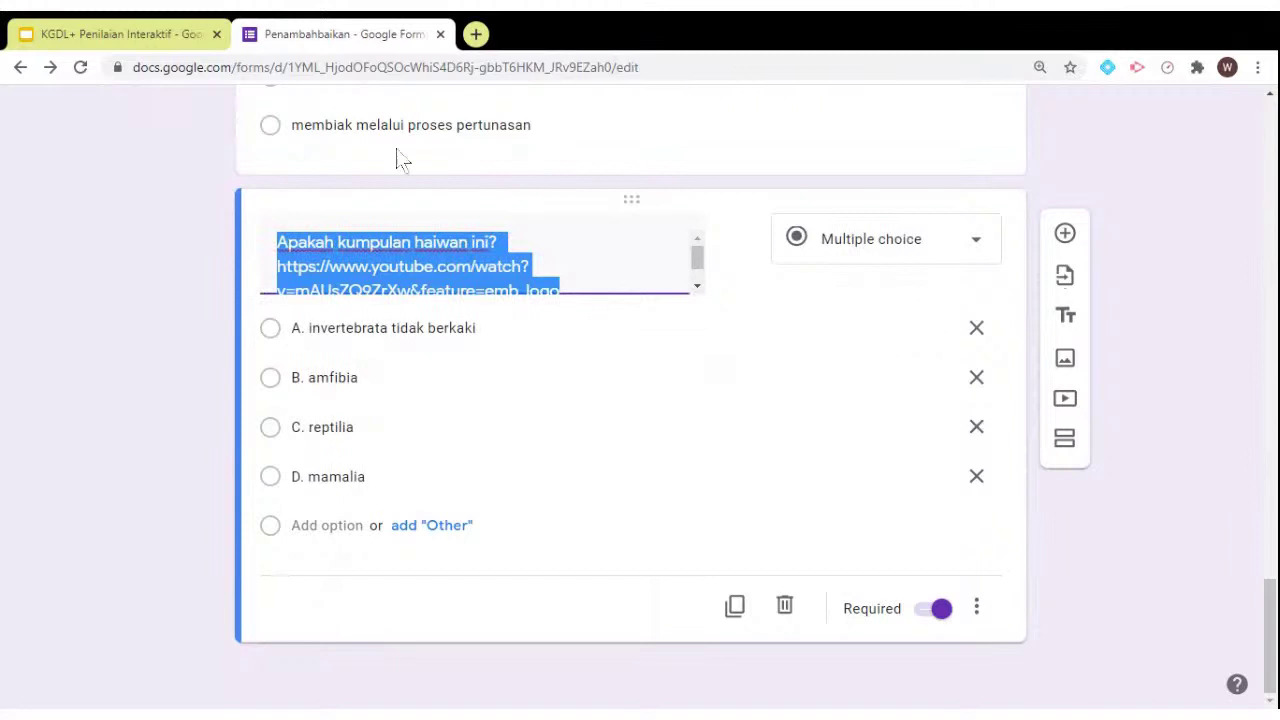
{"action": "left_click", "coordinate": [591, 281]}
{"action": "scroll", "coordinate": [594, 284], "scroll_direction": "down", "scroll_amount": 1}
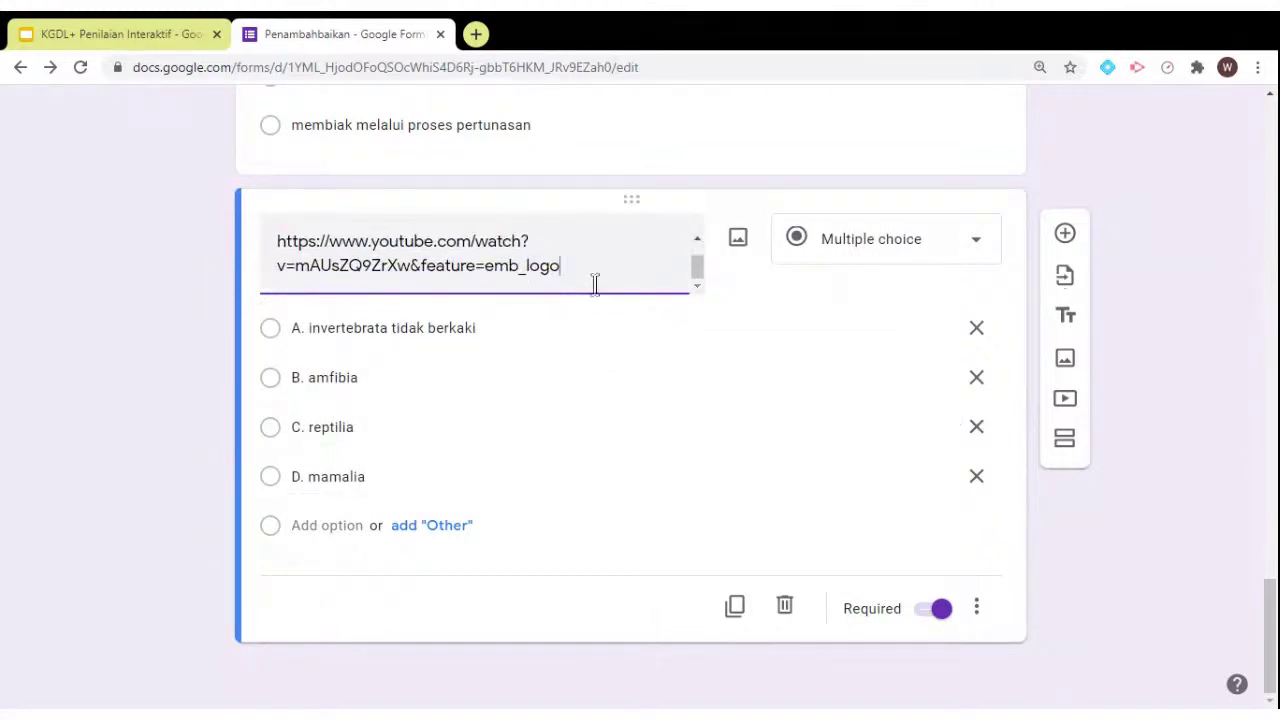
{"action": "left_click_drag", "start_coordinate": [594, 280], "coordinate": [277, 251]}
{"action": "key", "text": "ctrl+c"}
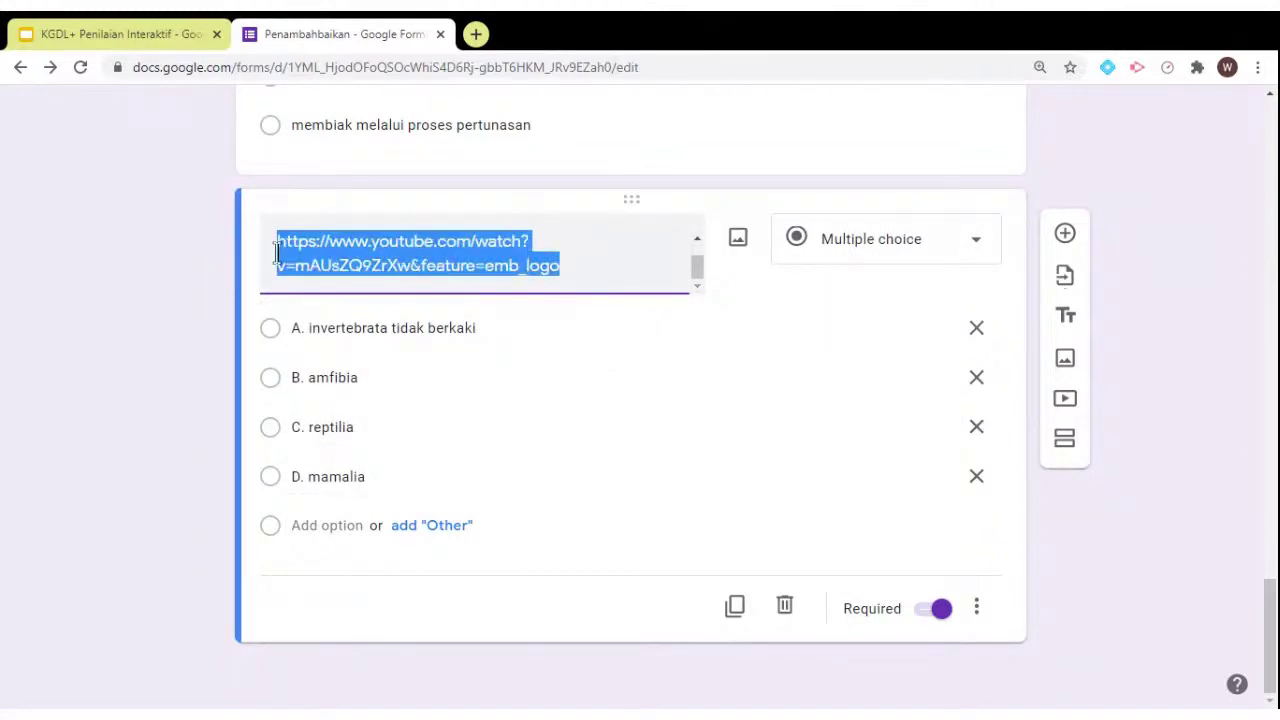
{"action": "key", "text": "BackSpace"}
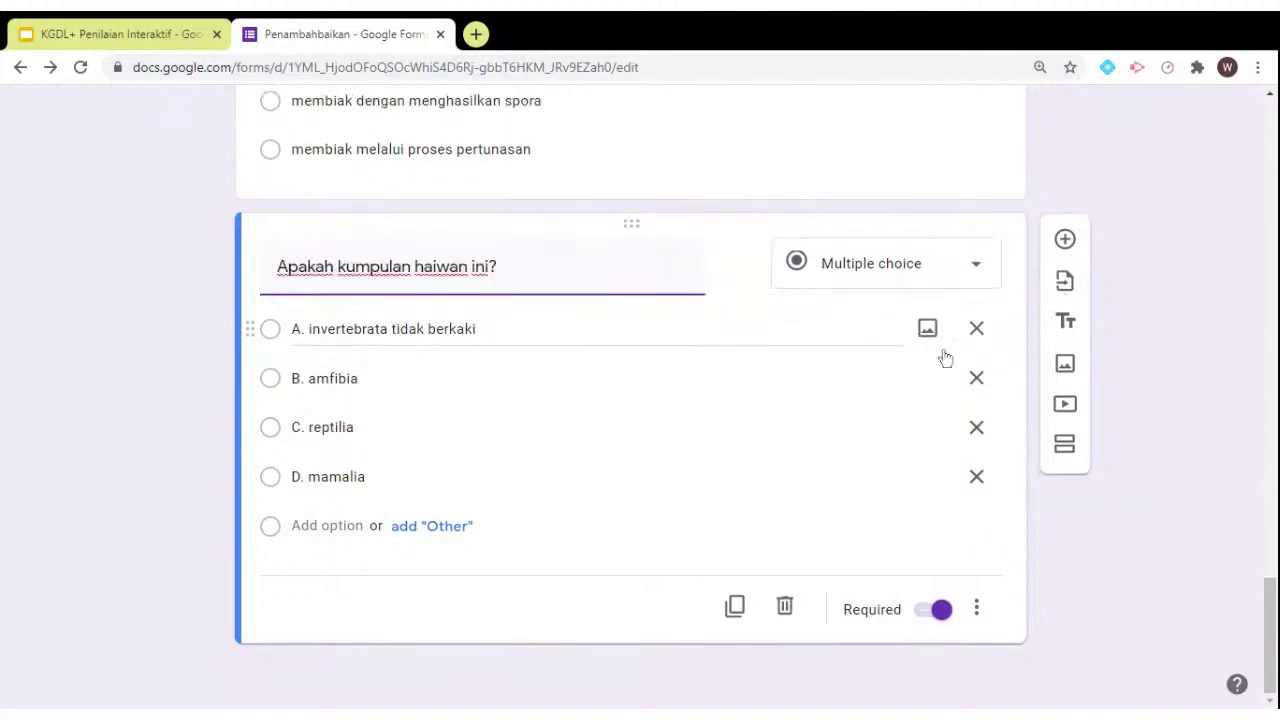
{"action": "left_click", "coordinate": [1192, 452]}
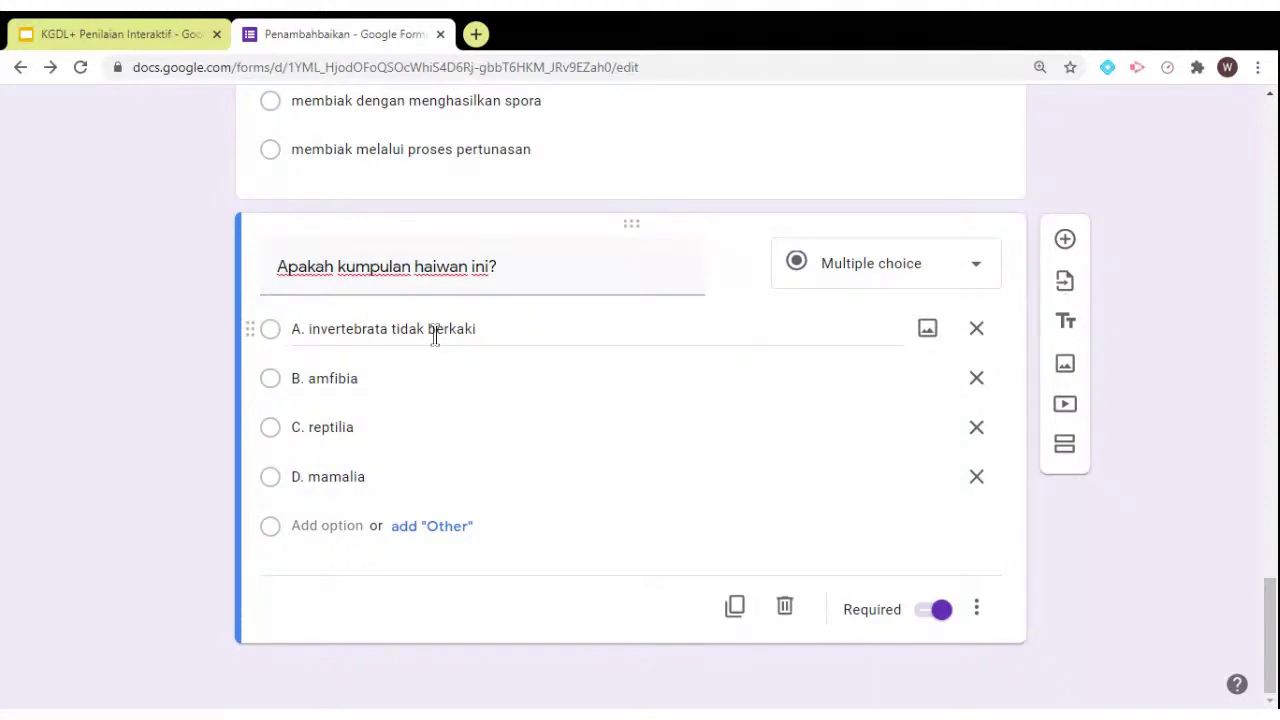
Add a video below the "Apakah kumpulan haiwan ini?" question by URL, using the copied YouTube link
{"action": "left_click", "coordinate": [1065, 404]}
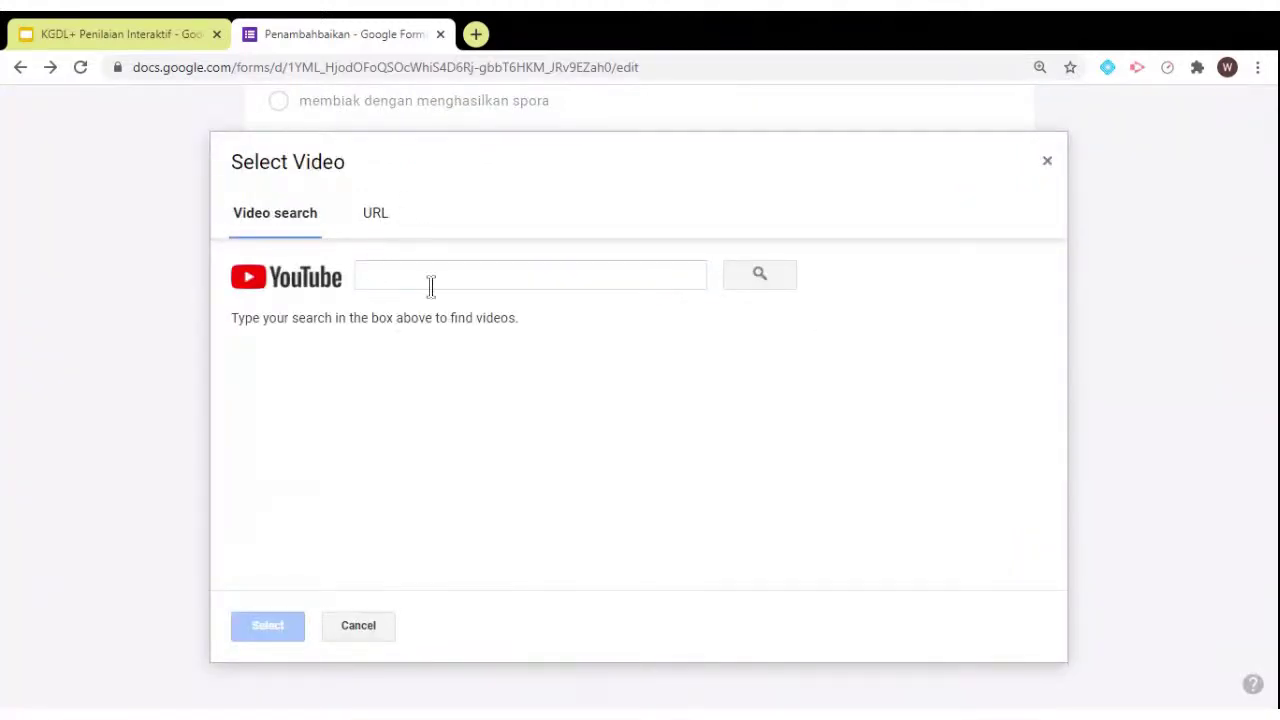
{"action": "left_click", "coordinate": [377, 232]}
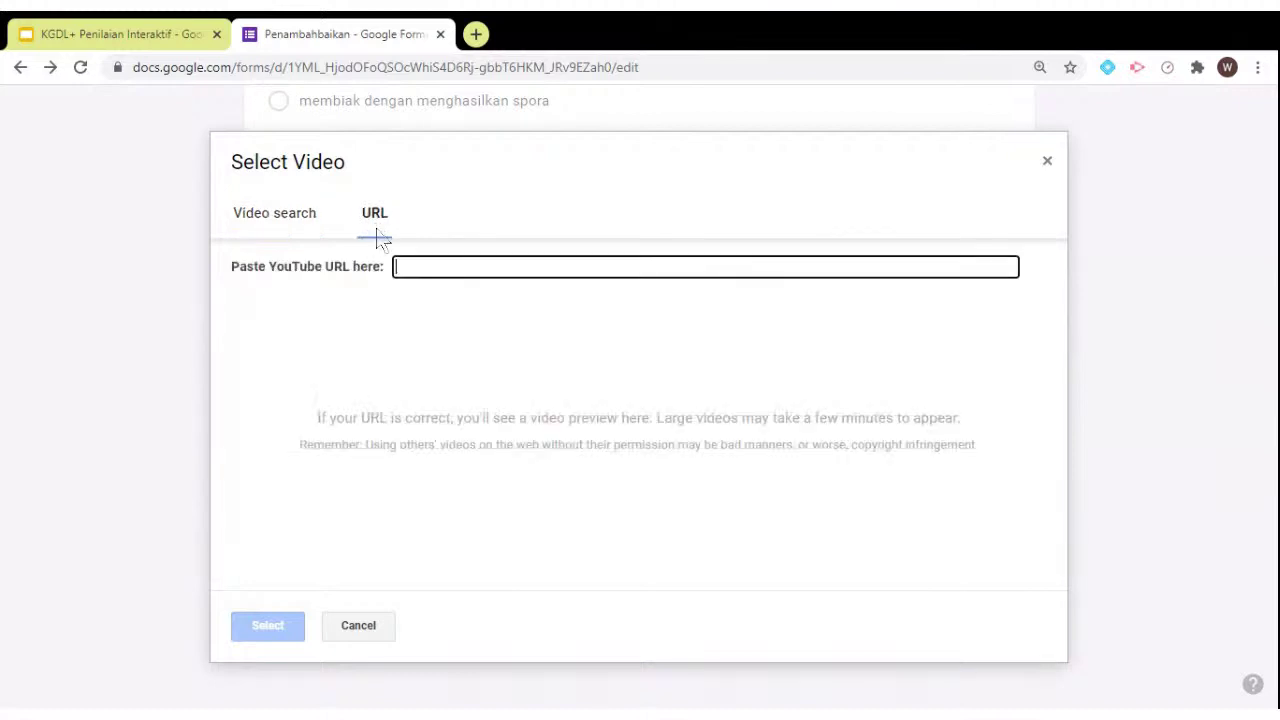
{"action": "key", "text": "ctrl+v"}
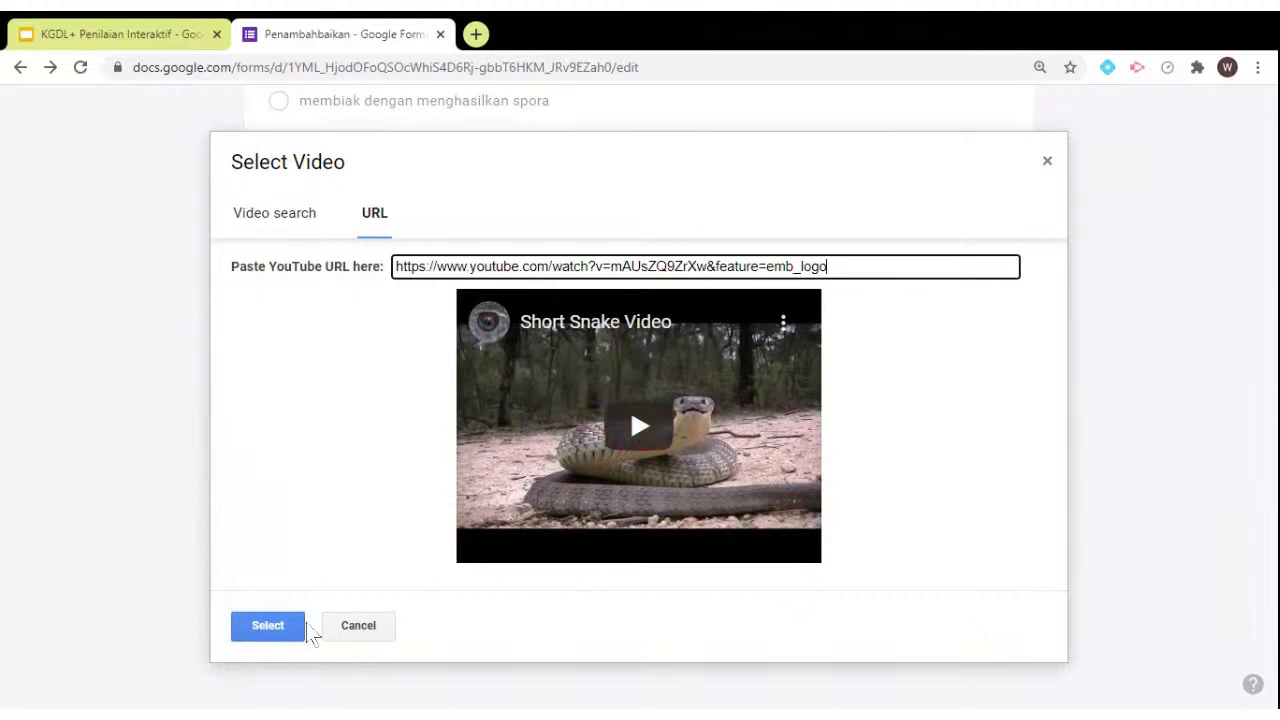
{"action": "left_click", "coordinate": [270, 626]}
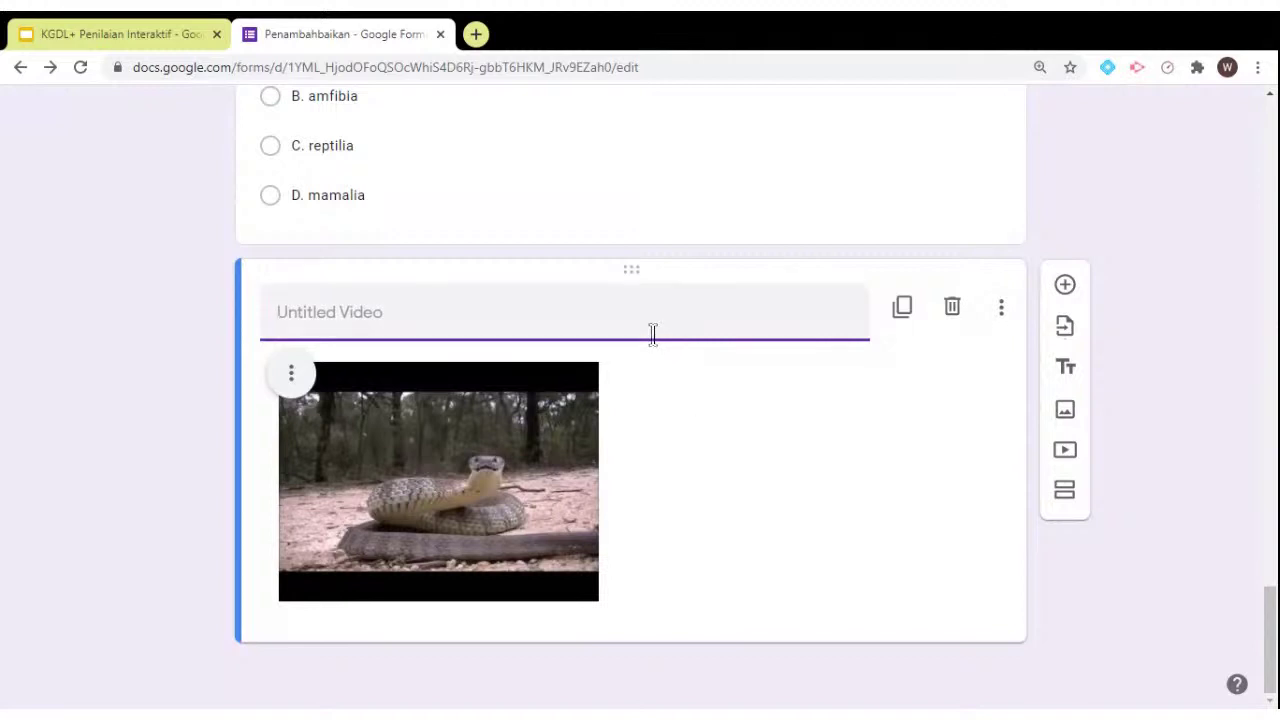
Title the snake video "Soalan seterusnya berdasarkan video ini:"
{"action": "type", "text": "T"}
{"action": "key", "text": "BackSpace"}
{"action": "key", "text": "BackSpace"}
{"action": "key", "text": "BackSpace"}
{"action": "type", "text": "Soalan "}
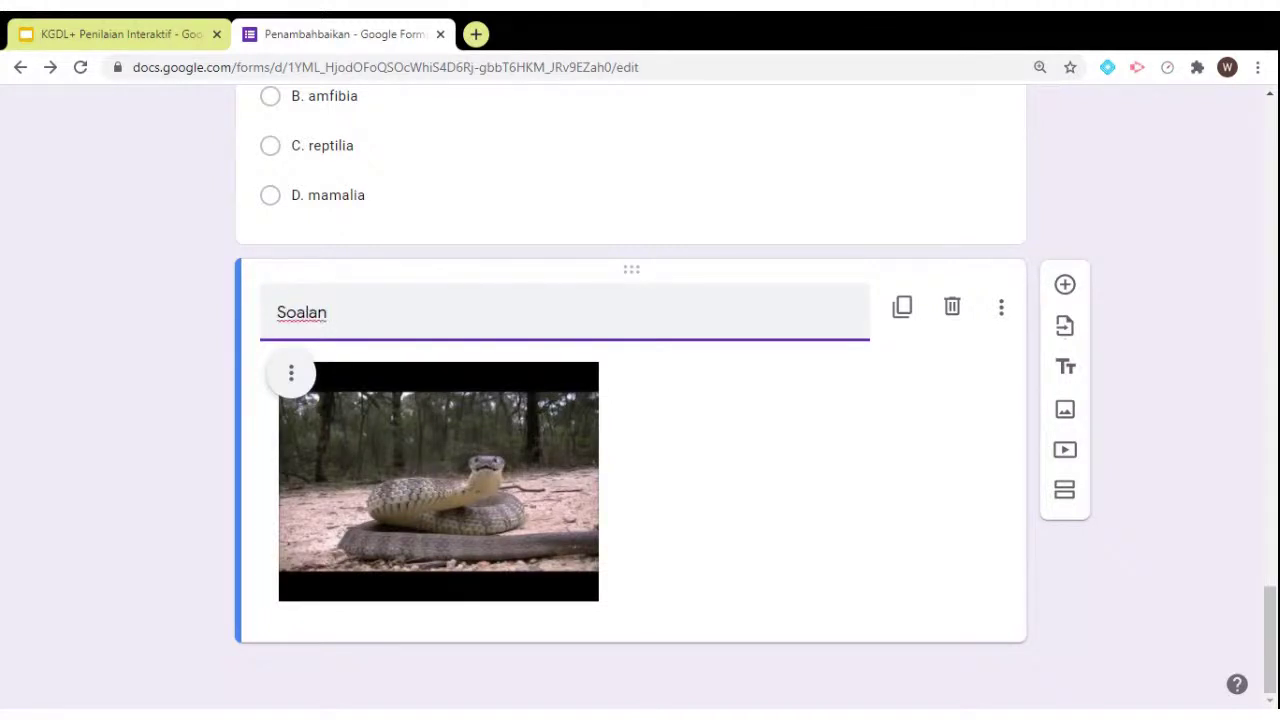
{"action": "type", "text": "seterusnya berdasarkan "}
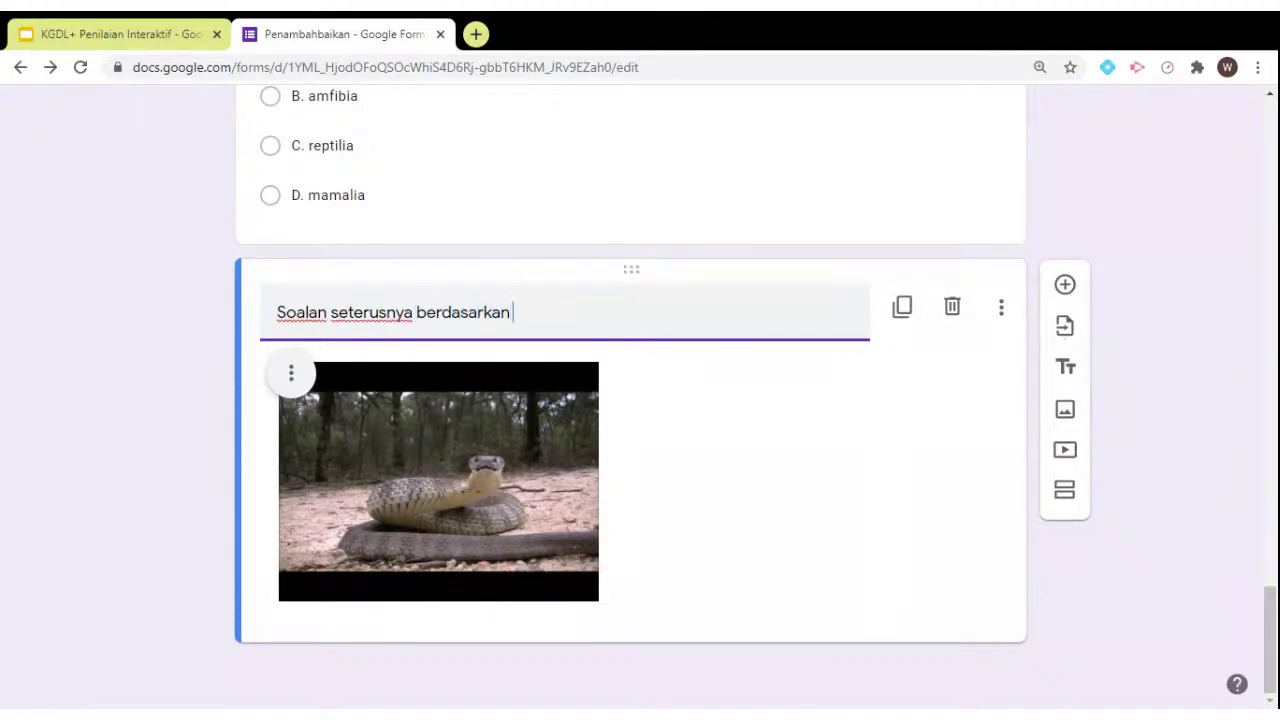
{"action": "type", "text": "video ini:"}
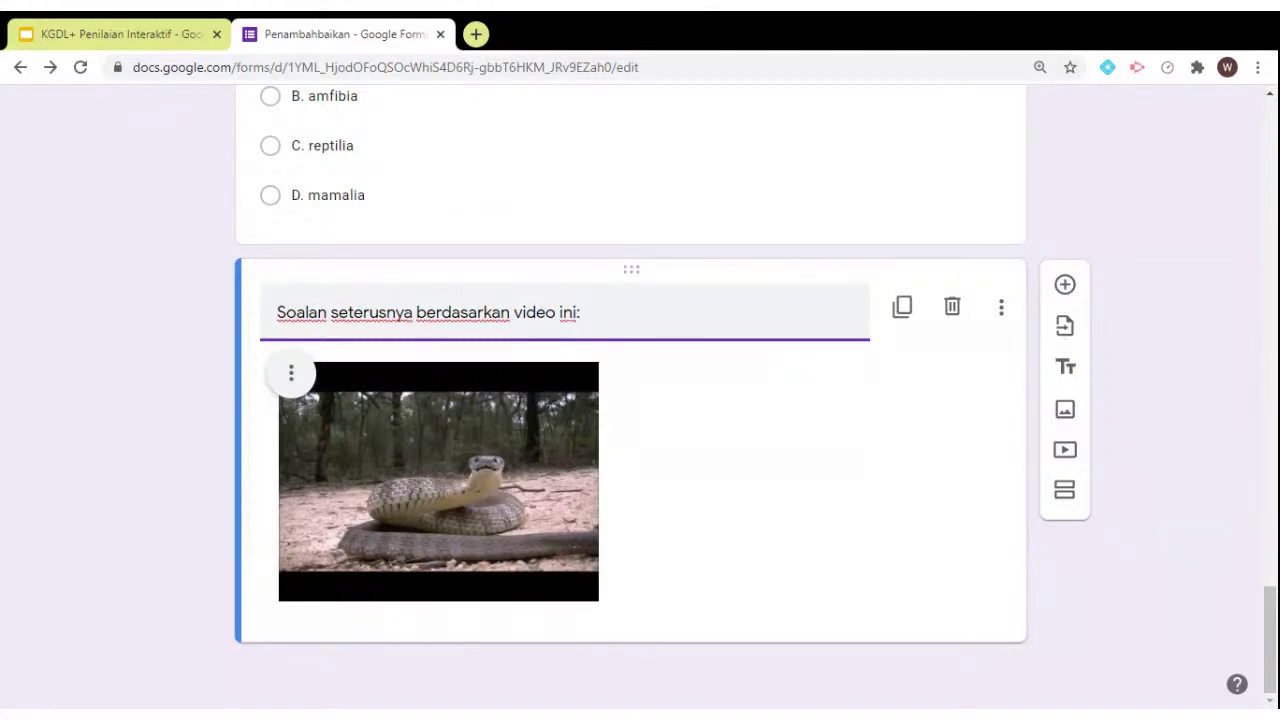
{"action": "left_click", "coordinate": [862, 580]}
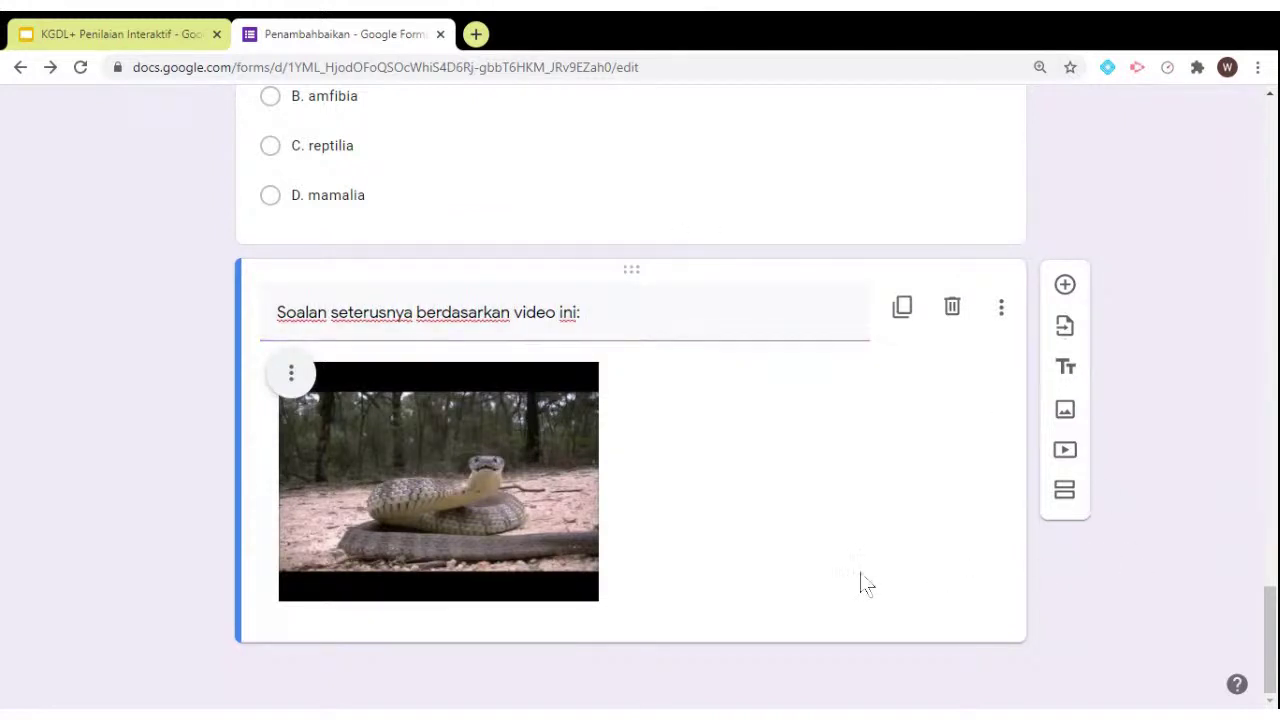
Enlarge the snake video to nearly the full width of its title field and align it to the centre
{"action": "left_click", "coordinate": [568, 556]}
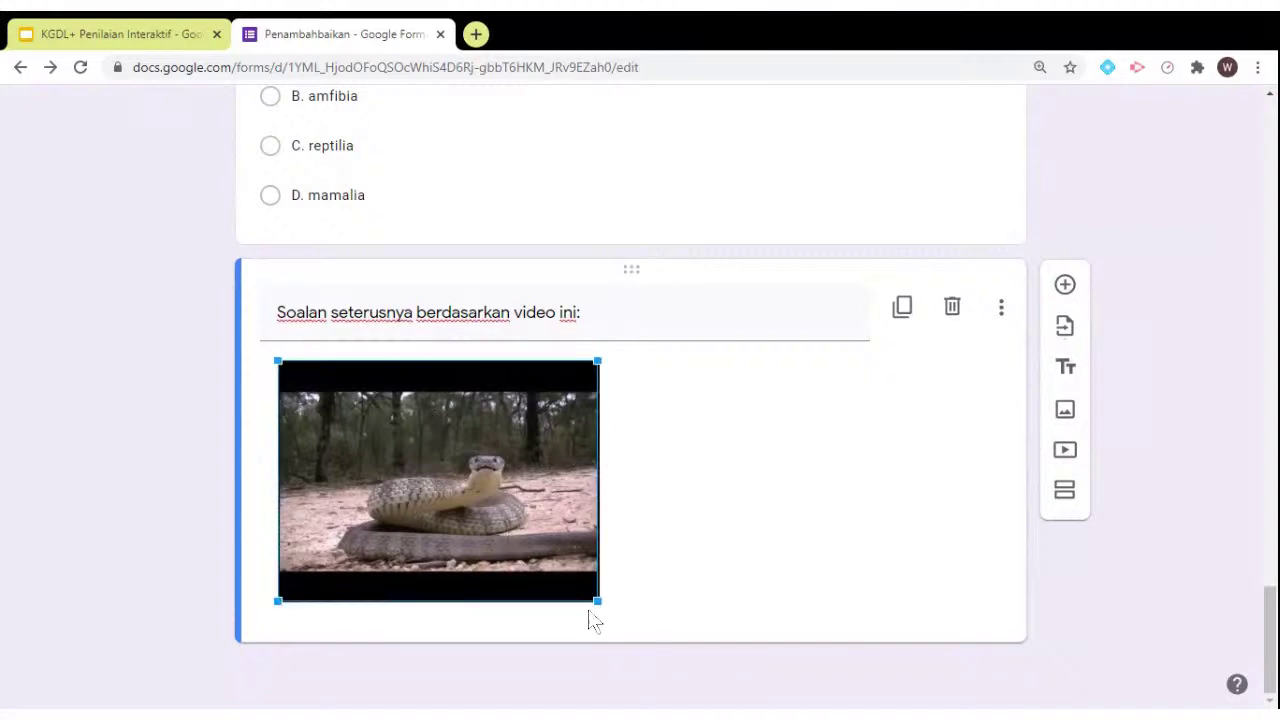
{"action": "left_click_drag", "start_coordinate": [598, 601], "coordinate": [797, 665]}
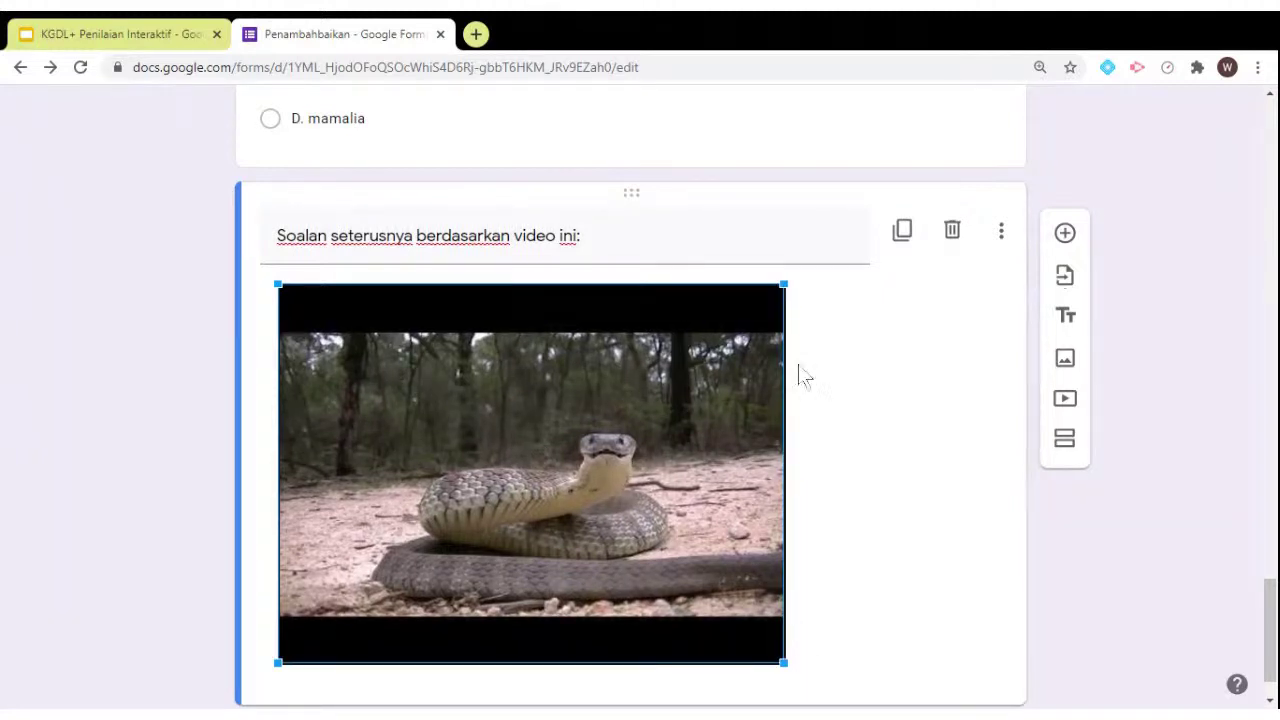
{"action": "left_click", "coordinate": [292, 298]}
{"action": "left_click", "coordinate": [275, 366]}
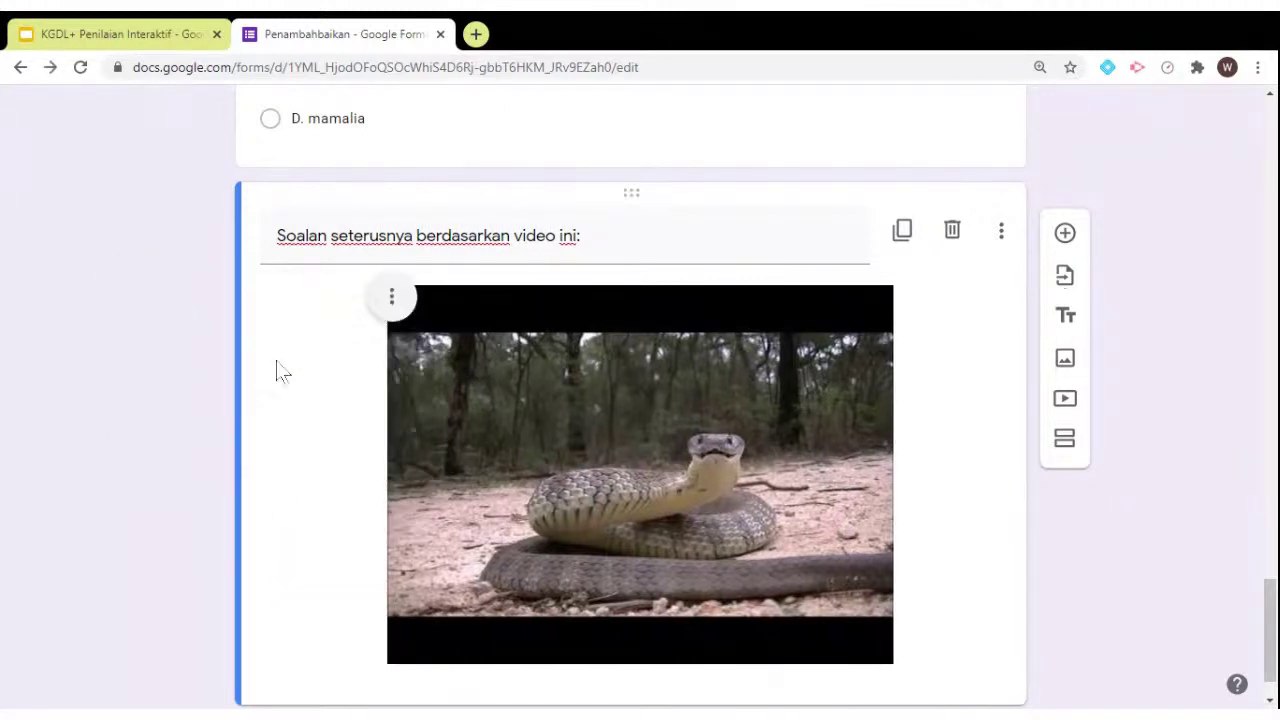
Move the snake video block above the "Apakah kumpulan haiwan ini?" question, directly after the fern question
{"action": "scroll", "coordinate": [677, 197], "scroll_direction": "up", "scroll_amount": 4}
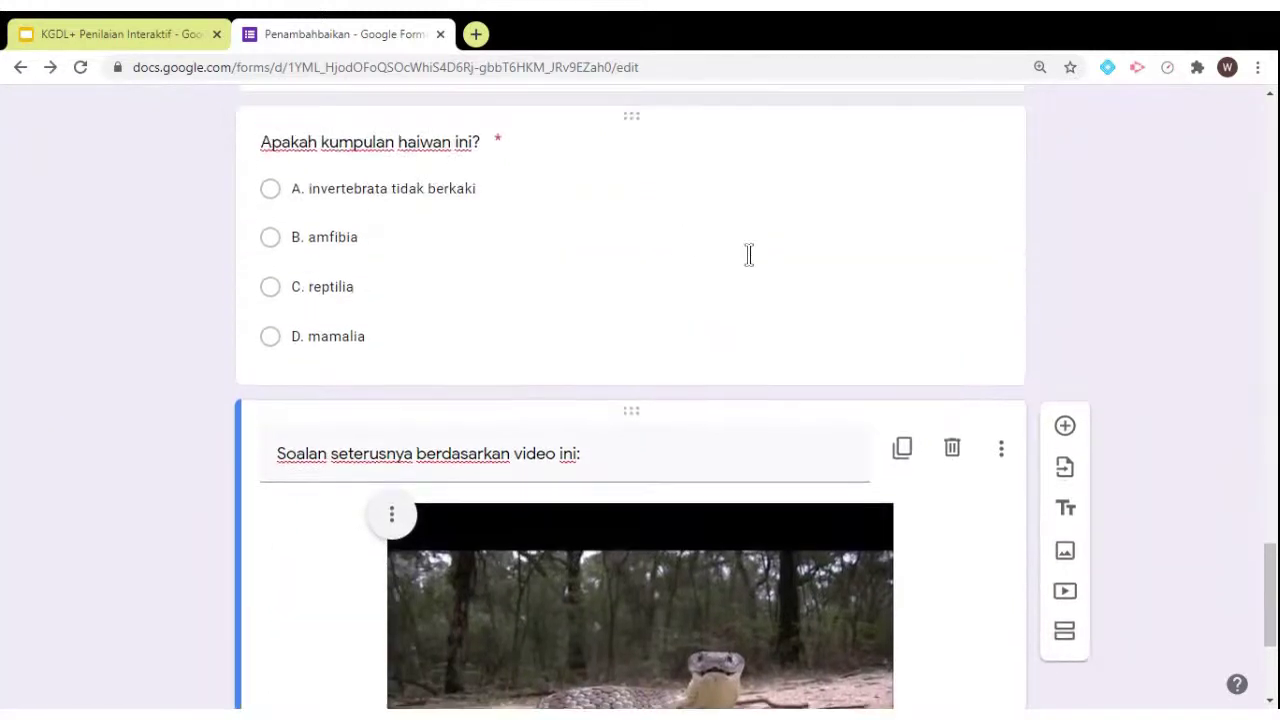
{"action": "scroll", "coordinate": [737, 283], "scroll_direction": "down", "scroll_amount": 1}
{"action": "scroll", "coordinate": [735, 420], "scroll_direction": "up", "scroll_amount": 1}
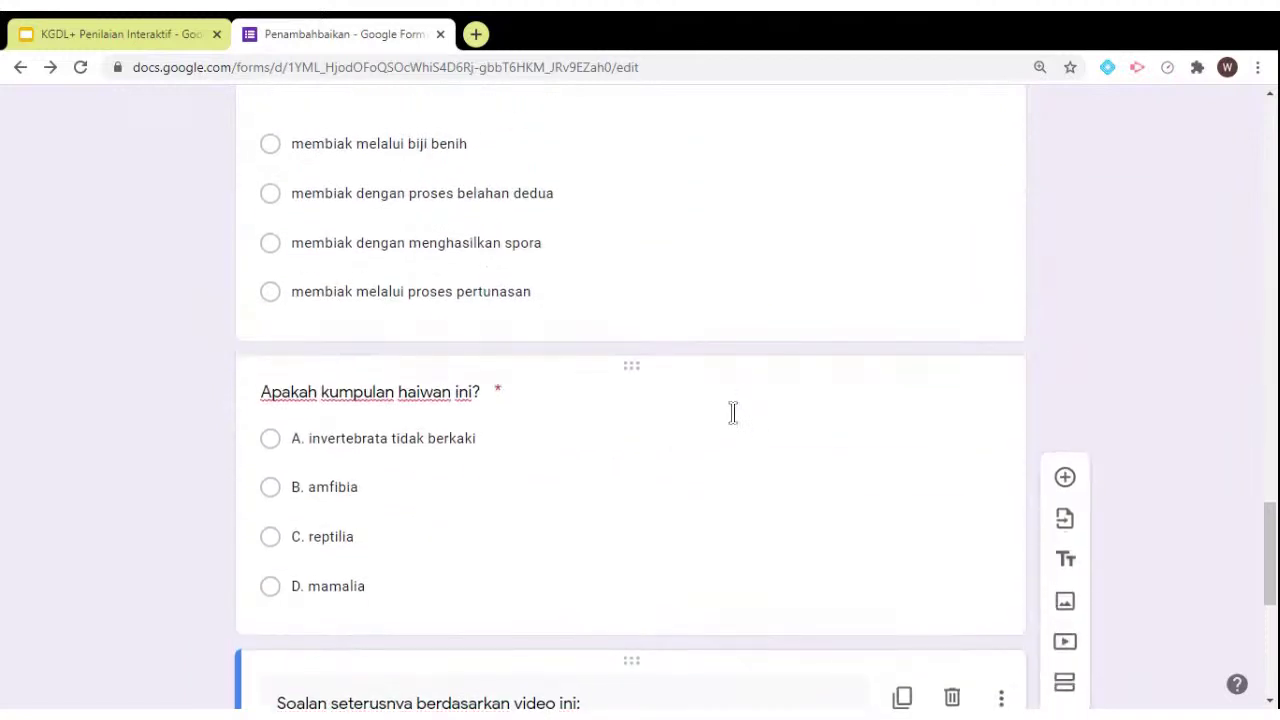
{"action": "scroll", "coordinate": [710, 425], "scroll_direction": "down", "scroll_amount": 3}
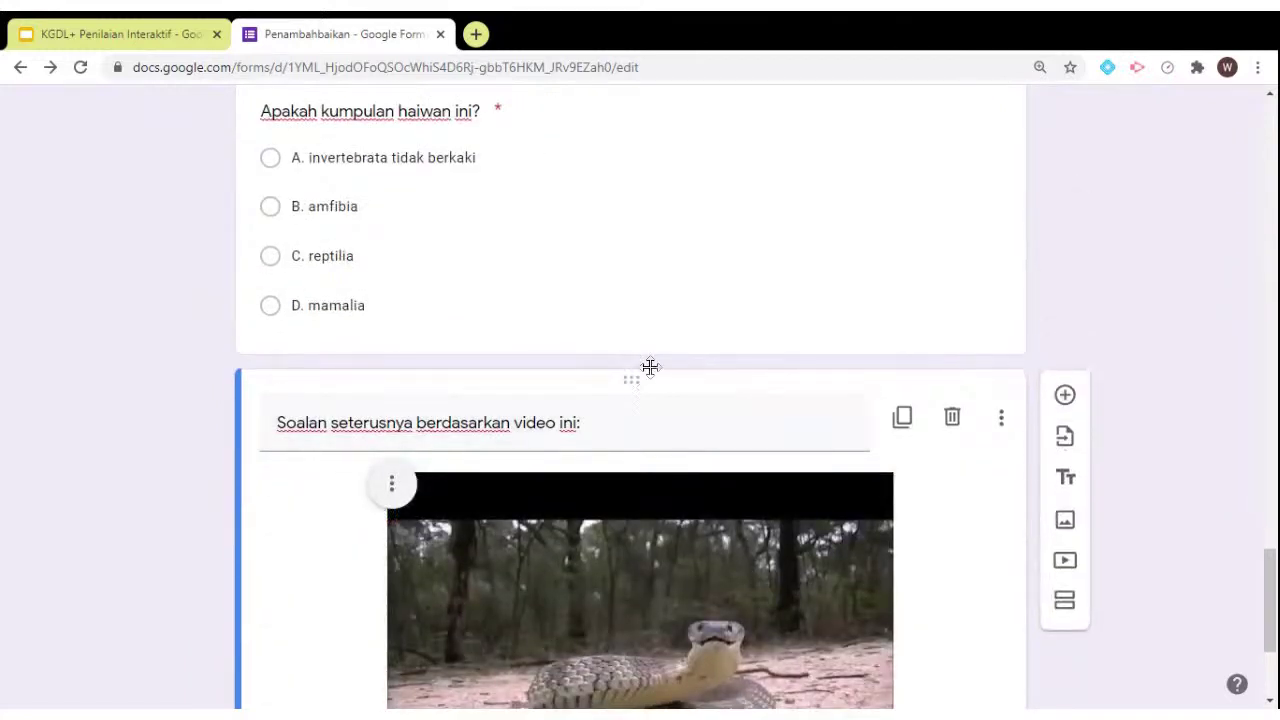
{"action": "scroll", "coordinate": [650, 360], "scroll_direction": "up", "scroll_amount": 1}
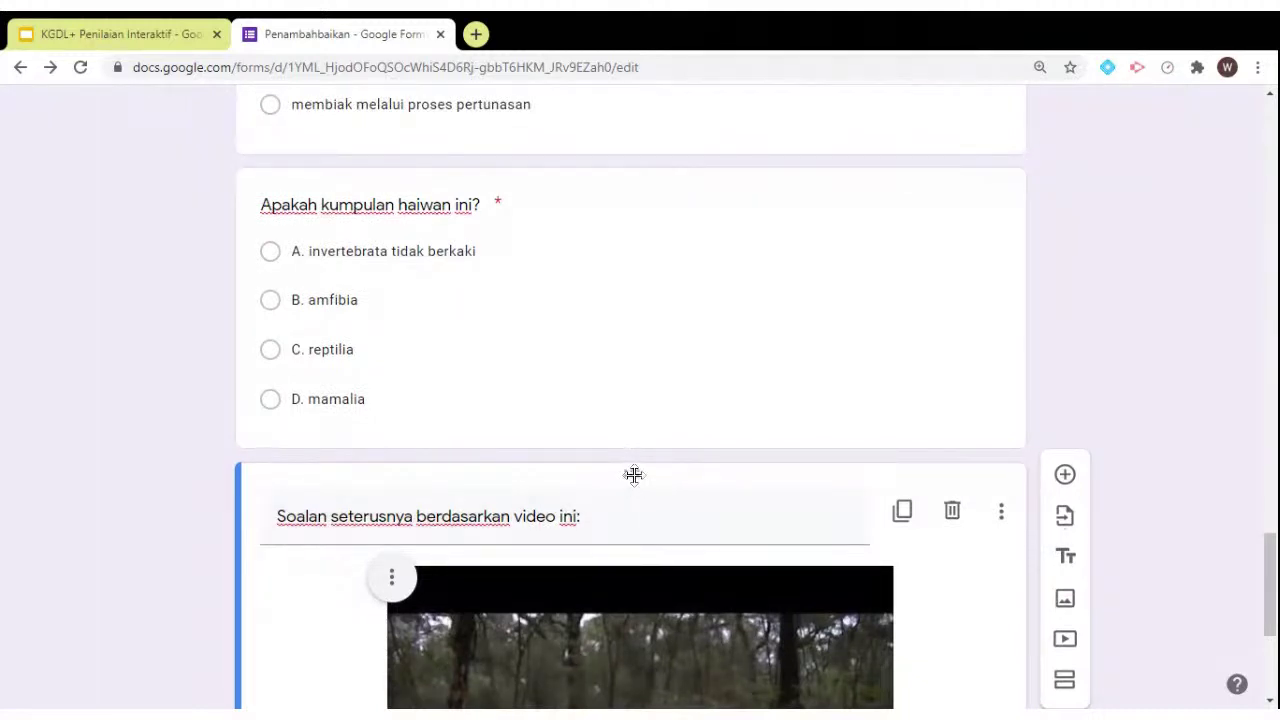
{"action": "left_click_drag", "start_coordinate": [634, 475], "coordinate": [643, 343]}
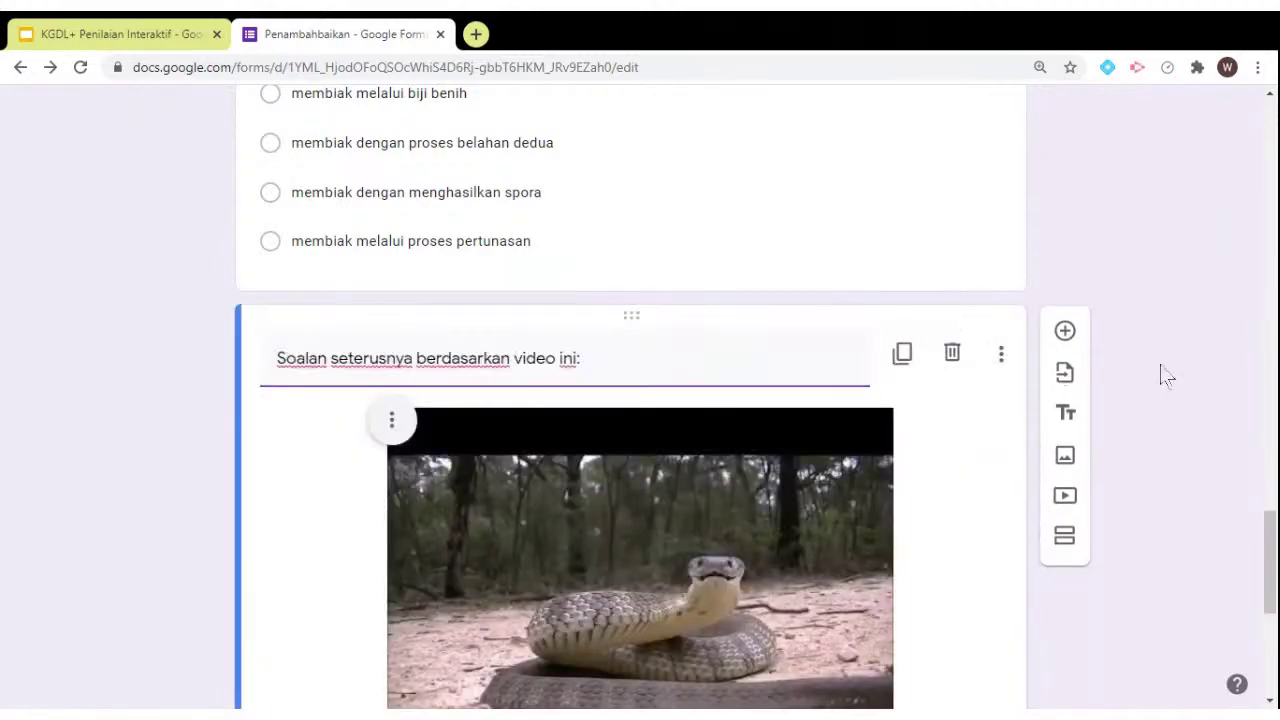
Check the form from the snake video back to its title, and open the respondent preview of the form
{"action": "scroll", "coordinate": [812, 430], "scroll_direction": "down", "scroll_amount": 4}
{"action": "scroll", "coordinate": [812, 430], "scroll_direction": "up", "scroll_amount": 10}
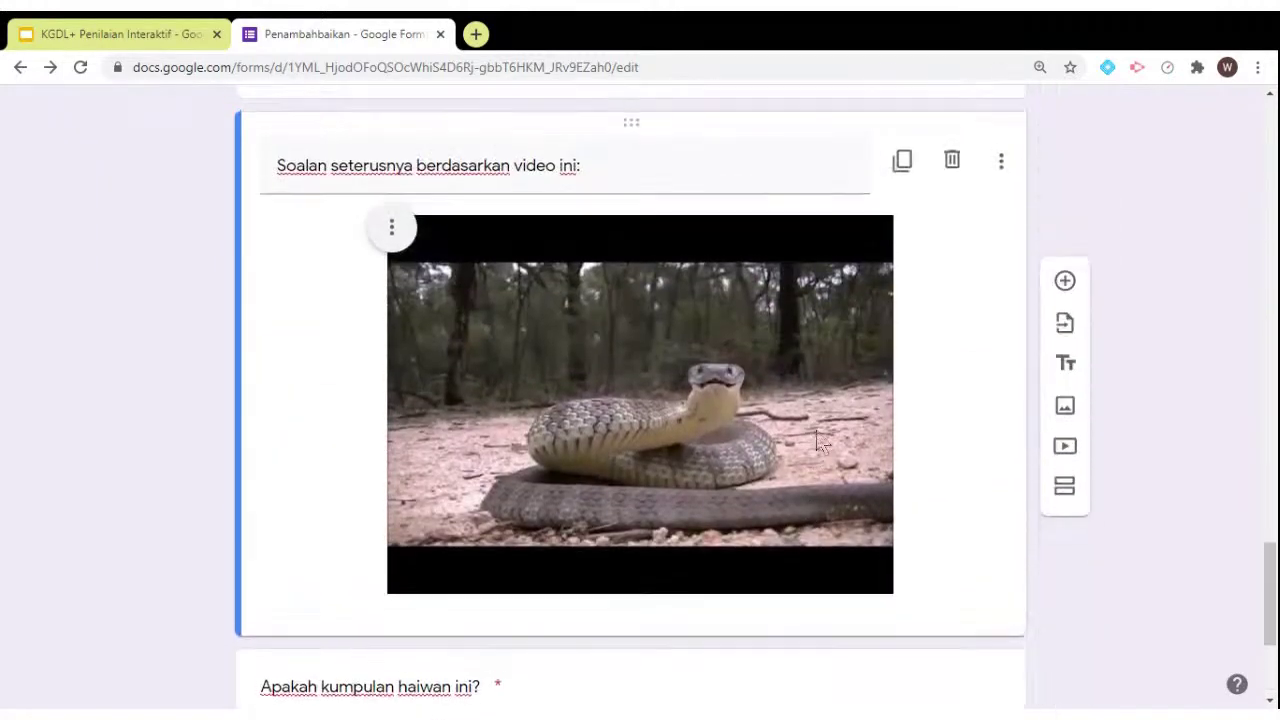
{"action": "scroll", "coordinate": [815, 428], "scroll_direction": "up", "scroll_amount": 4}
{"action": "scroll", "coordinate": [816, 435], "scroll_direction": "down", "scroll_amount": 12}
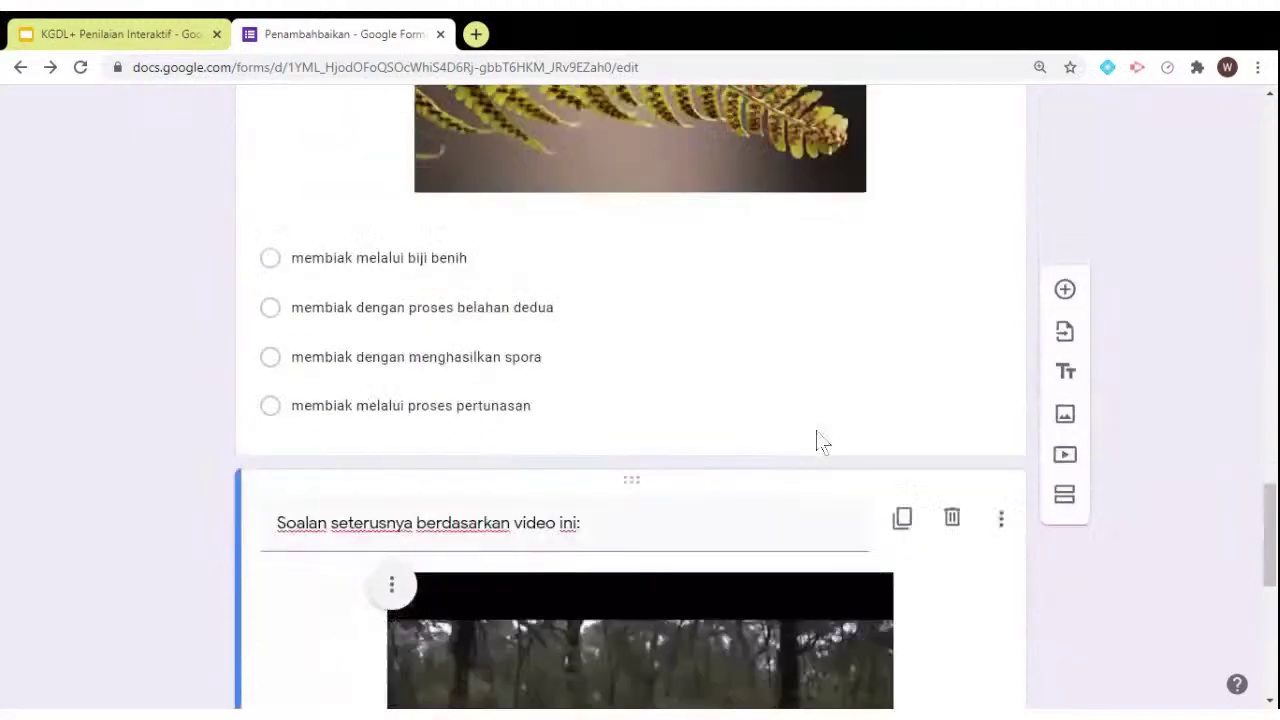
{"action": "scroll", "coordinate": [816, 430], "scroll_direction": "up", "scroll_amount": 15}
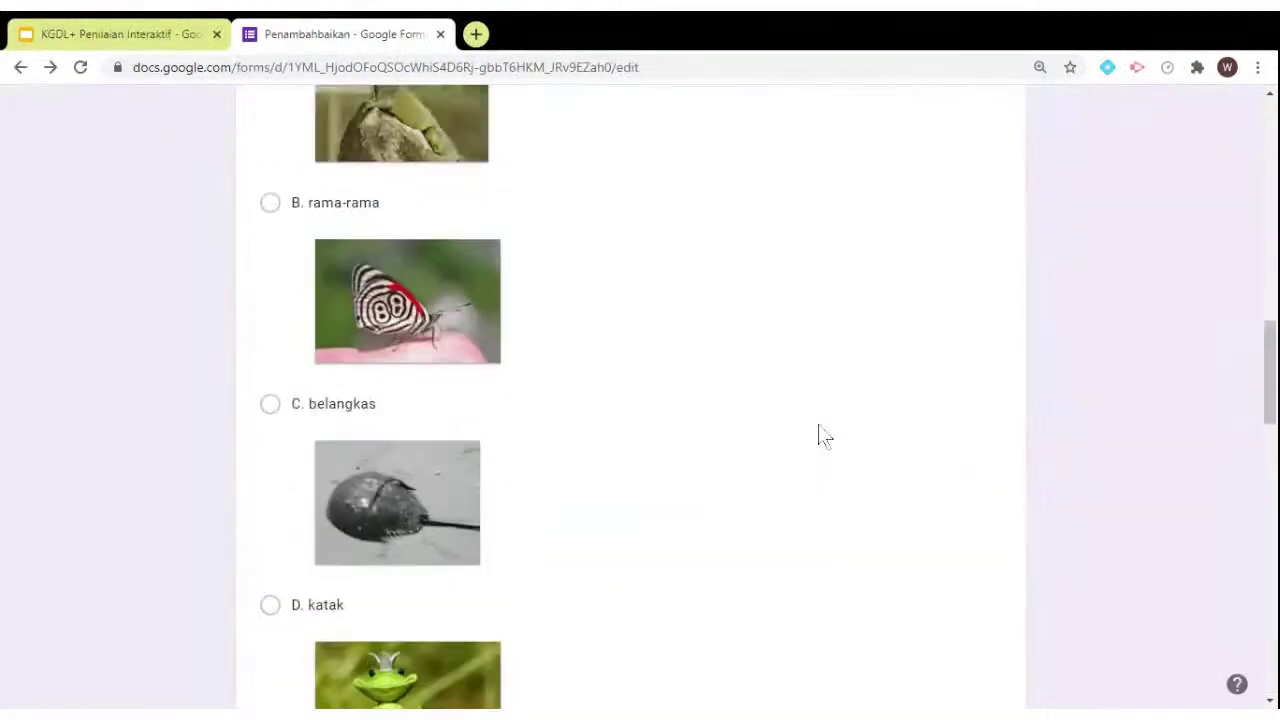
{"action": "scroll", "coordinate": [818, 422], "scroll_direction": "up", "scroll_amount": 6}
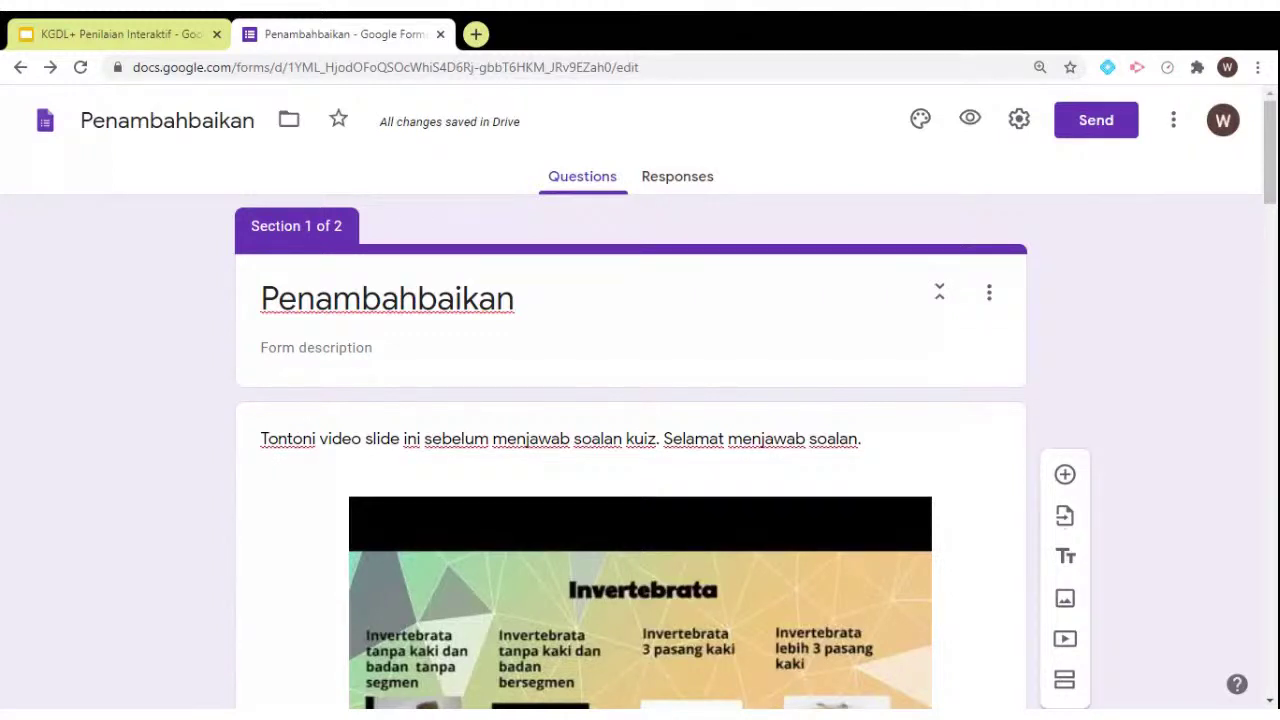
{"action": "left_click", "coordinate": [970, 122]}
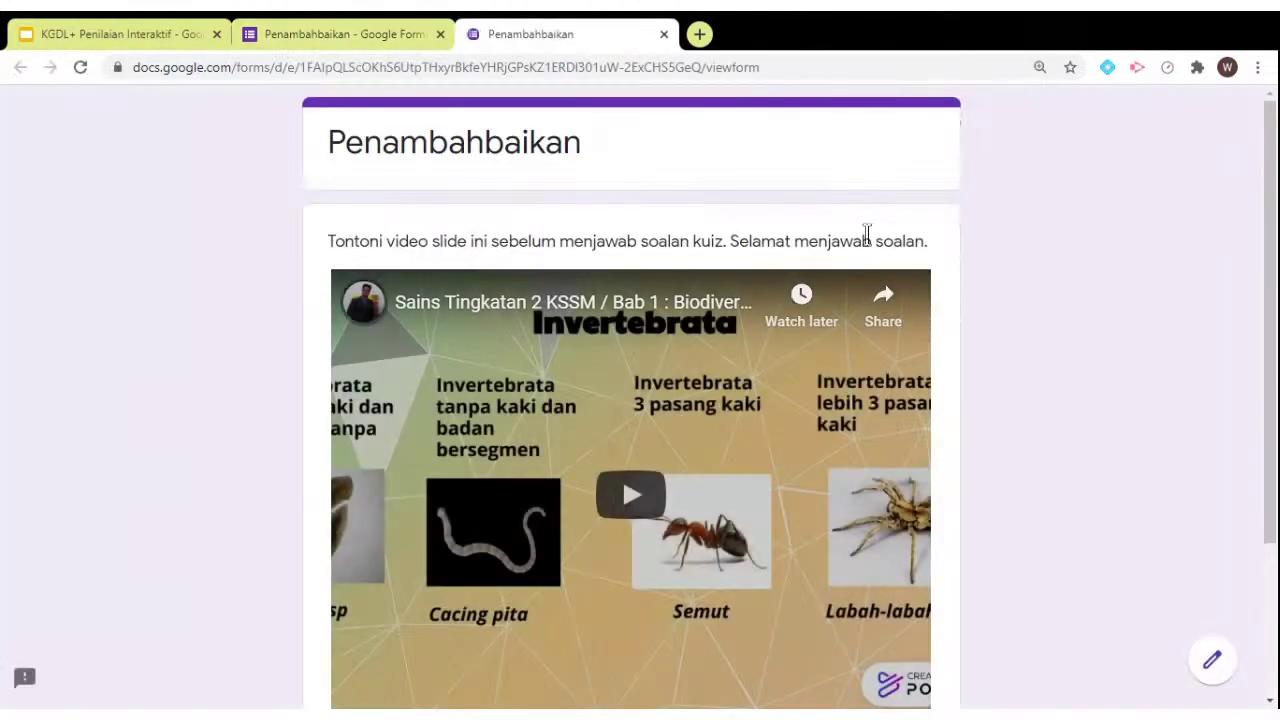